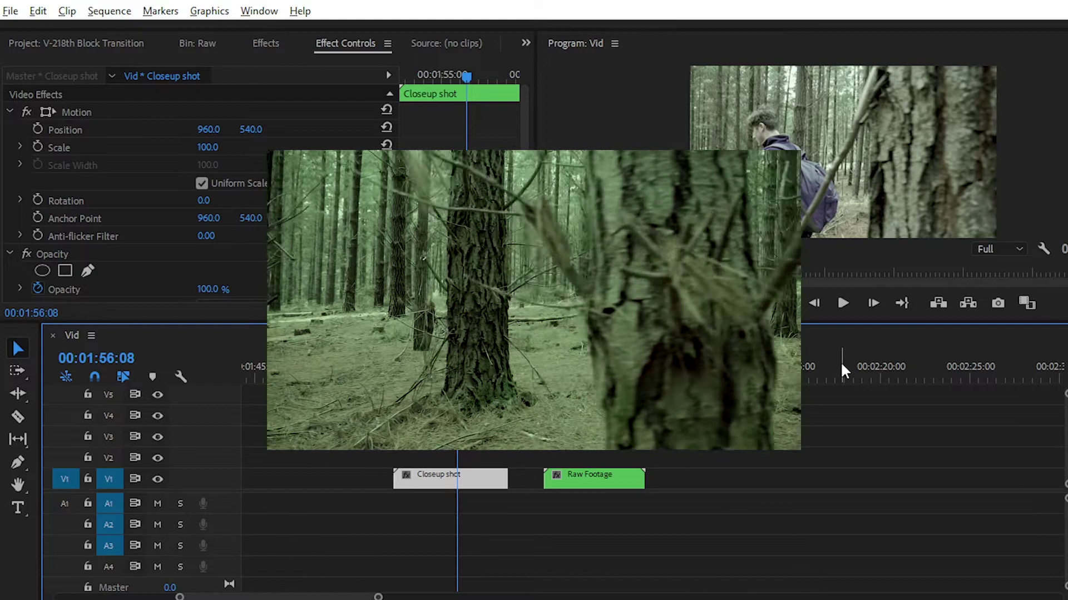
Save the project, then play and scrub through the Closeup shot clip from its start.
{"action": "left_click", "coordinate": [818, 406]}
{"action": "key", "text": "ctrl+s"}
{"action": "left_click", "coordinate": [484, 479]}
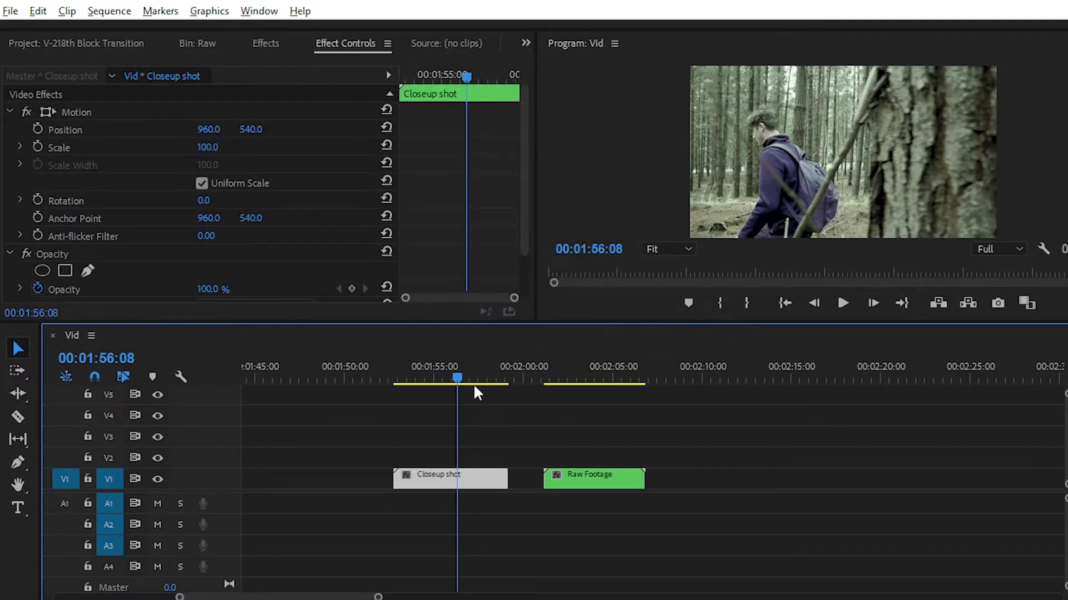
{"action": "left_click_drag", "start_coordinate": [411, 379], "coordinate": [393, 379]}
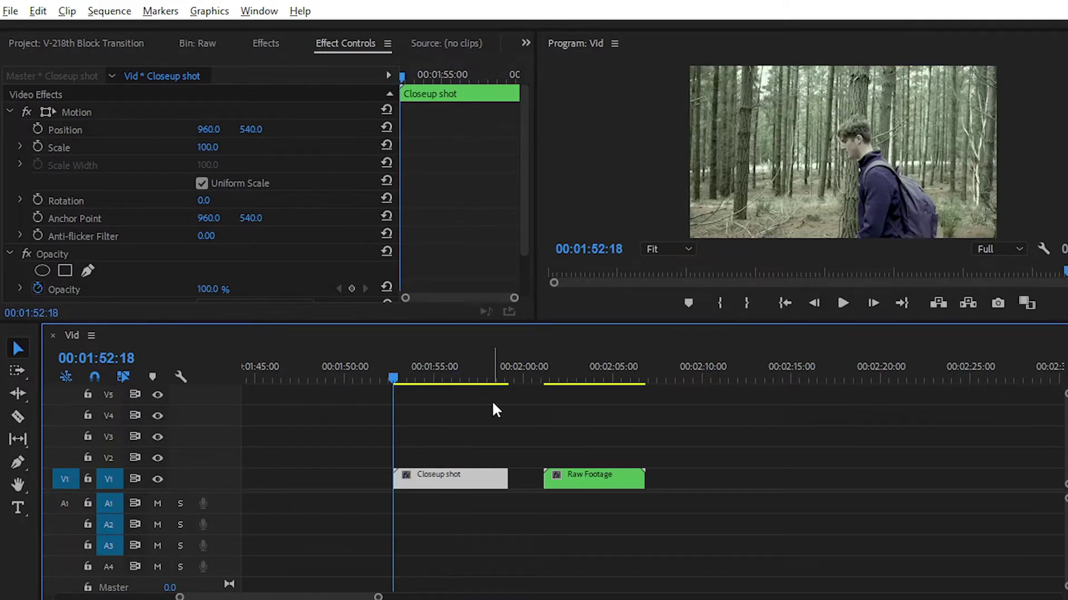
{"action": "key", "text": "space"}
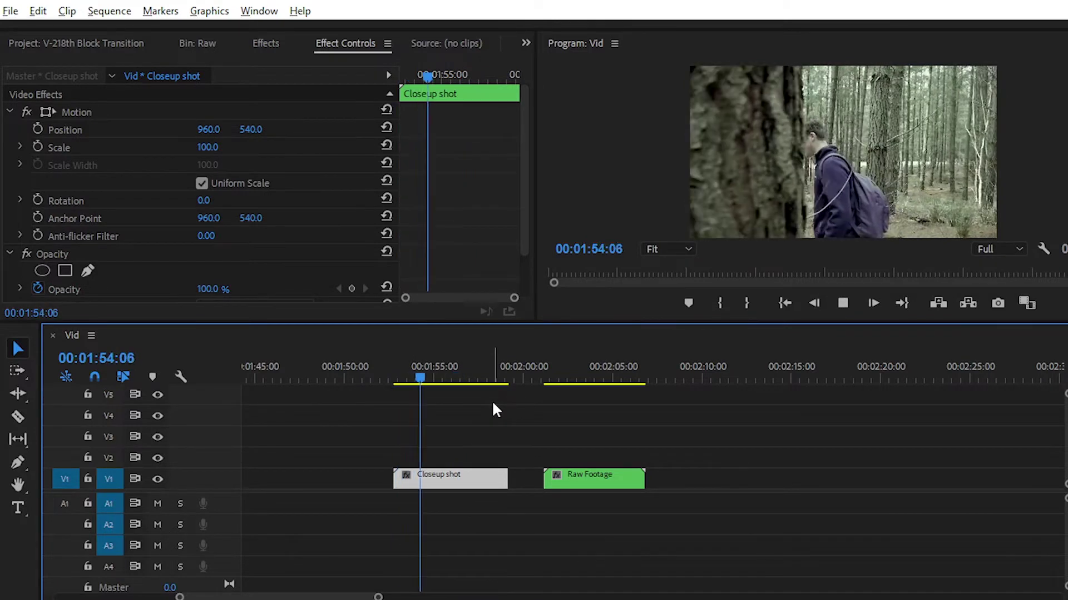
{"action": "left_click", "coordinate": [424, 382]}
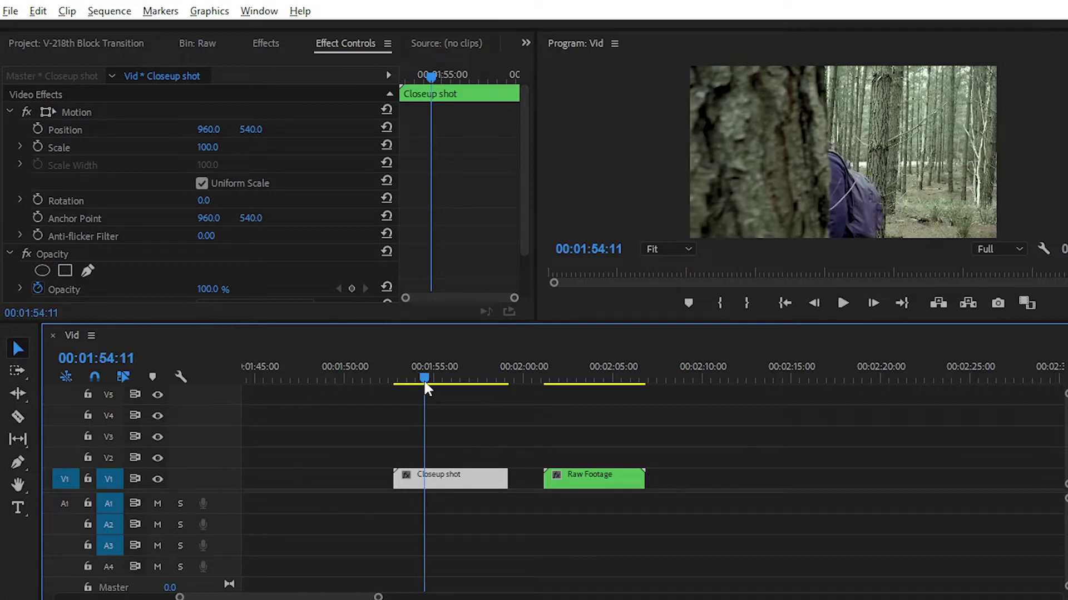
{"action": "left_click_drag", "start_coordinate": [425, 376], "coordinate": [455, 383]}
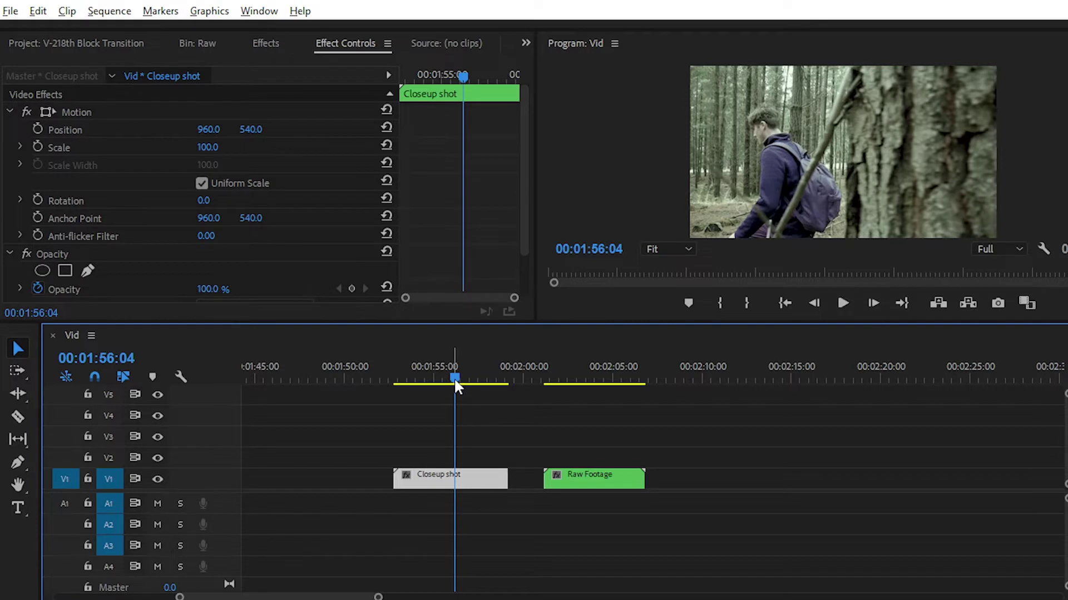
Play and scrub through the Raw Footage clip from its start.
{"action": "key", "text": "Down"}
{"action": "key", "text": "space"}
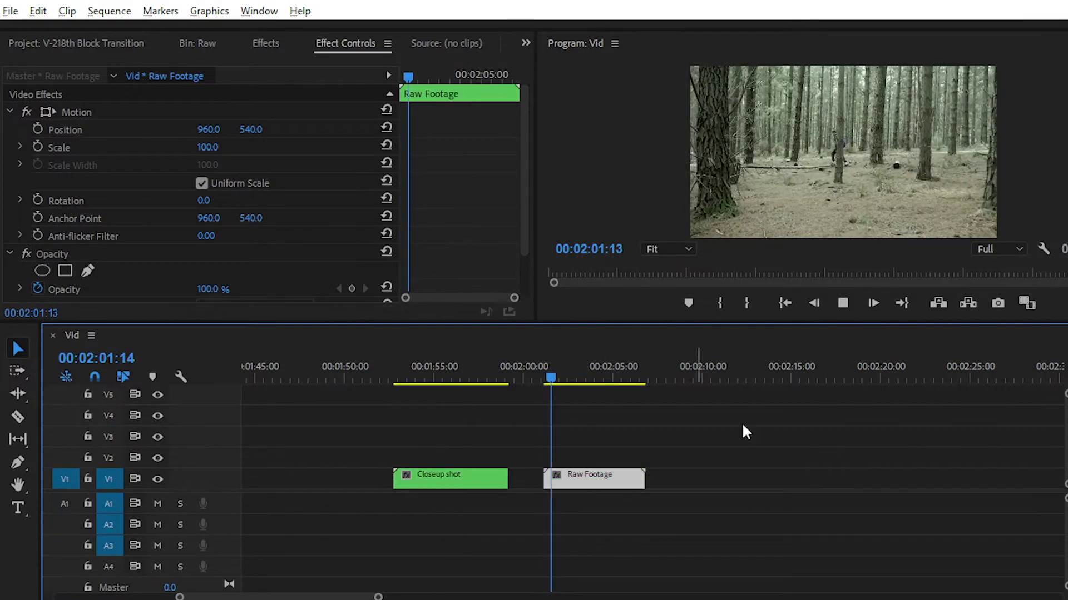
{"action": "key", "text": "space"}
{"action": "left_click_drag", "start_coordinate": [562, 379], "coordinate": [550, 383]}
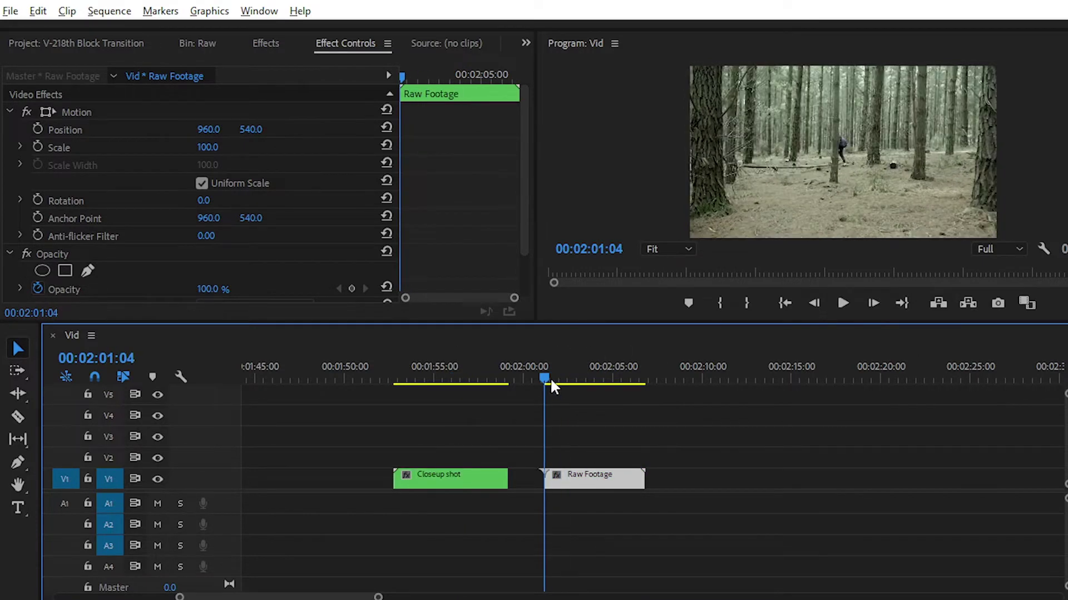
{"action": "key", "text": "space"}
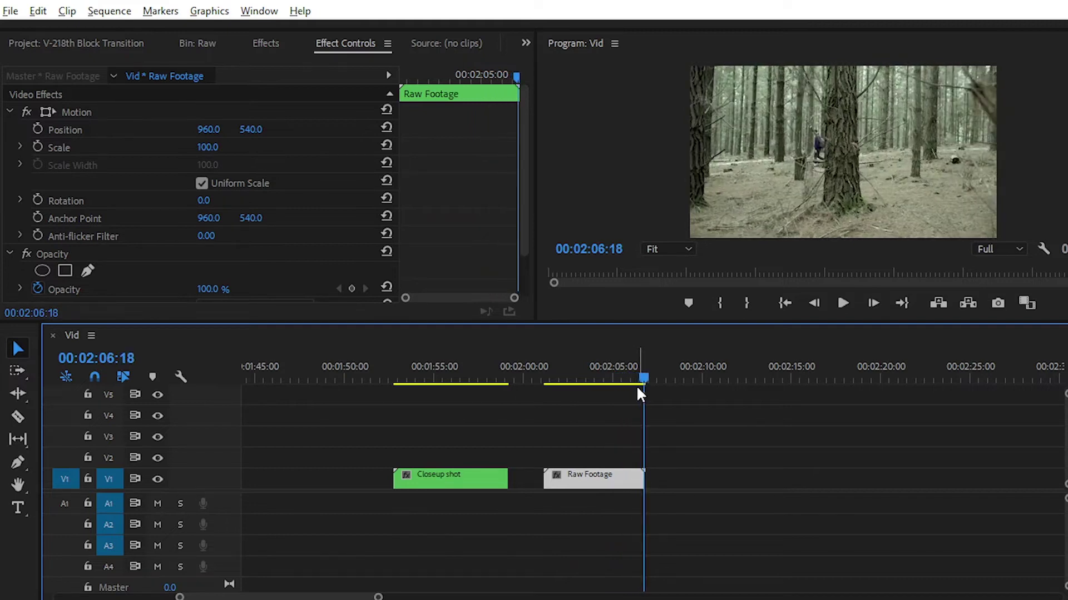
{"action": "left_click_drag", "start_coordinate": [640, 380], "coordinate": [592, 382]}
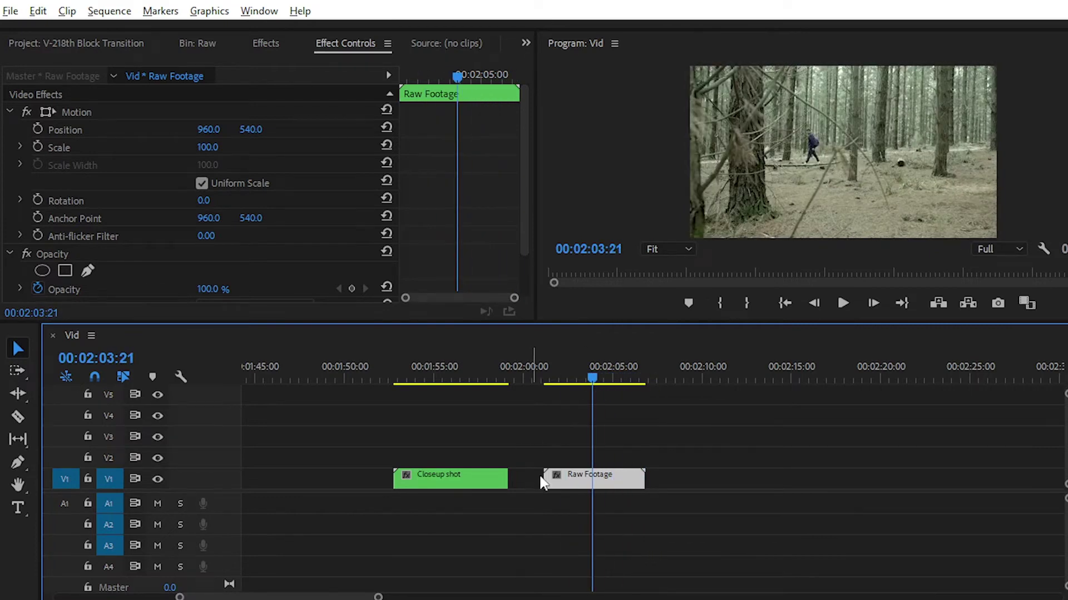
Move Raw Footage and Closeup shot later on the timeline, parking near Closeup shot's start.
{"action": "left_click_drag", "start_coordinate": [586, 478], "coordinate": [646, 479]}
{"action": "left_click_drag", "start_coordinate": [475, 479], "coordinate": [540, 479]}
{"action": "left_click", "coordinate": [461, 380]}
Scrub to 01:58:18 in Closeup shot and turn off its Opacity keyframing.
{"action": "left_click_drag", "start_coordinate": [460, 380], "coordinate": [502, 376]}
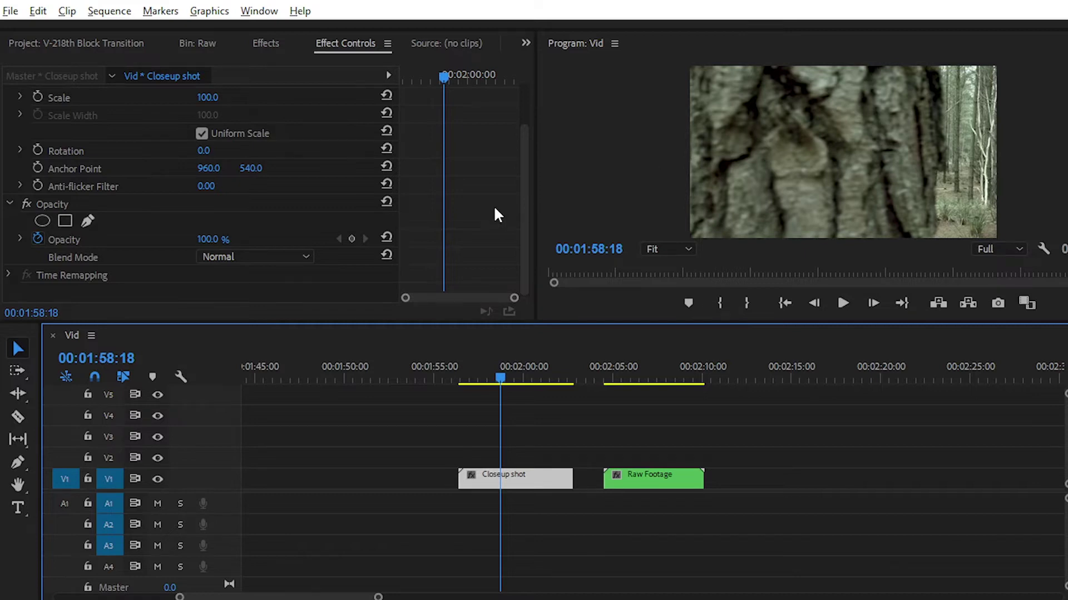
{"action": "left_click", "coordinate": [37, 239]}
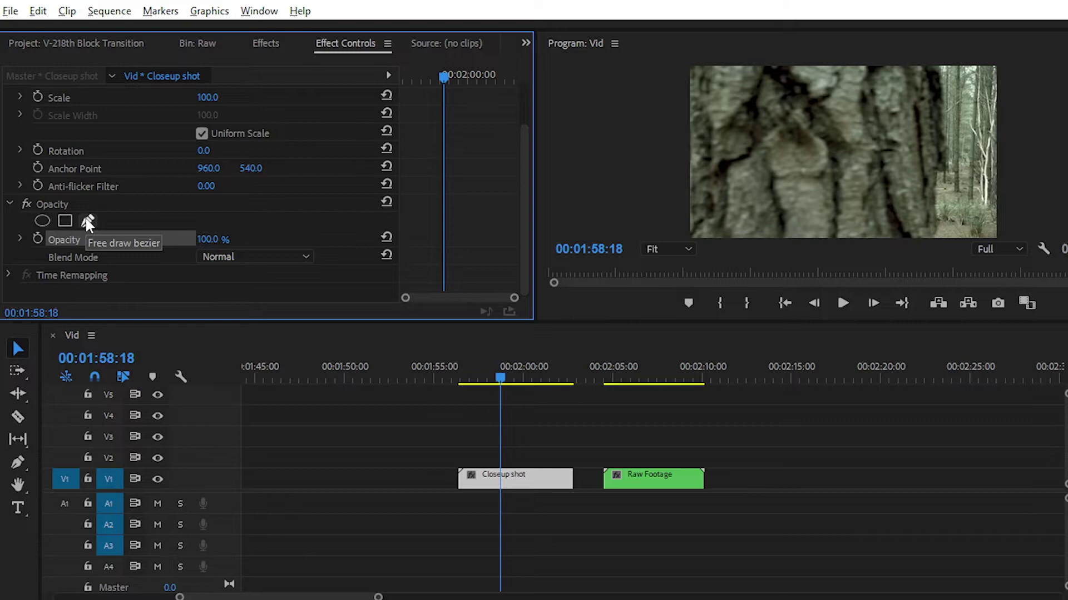
Maximize the Program monitor with the Opacity pen ready and set its zoom to 25%.
{"action": "key", "text": "grave"}
{"action": "left_click", "coordinate": [126, 543]}
{"action": "left_click", "coordinate": [128, 394]}
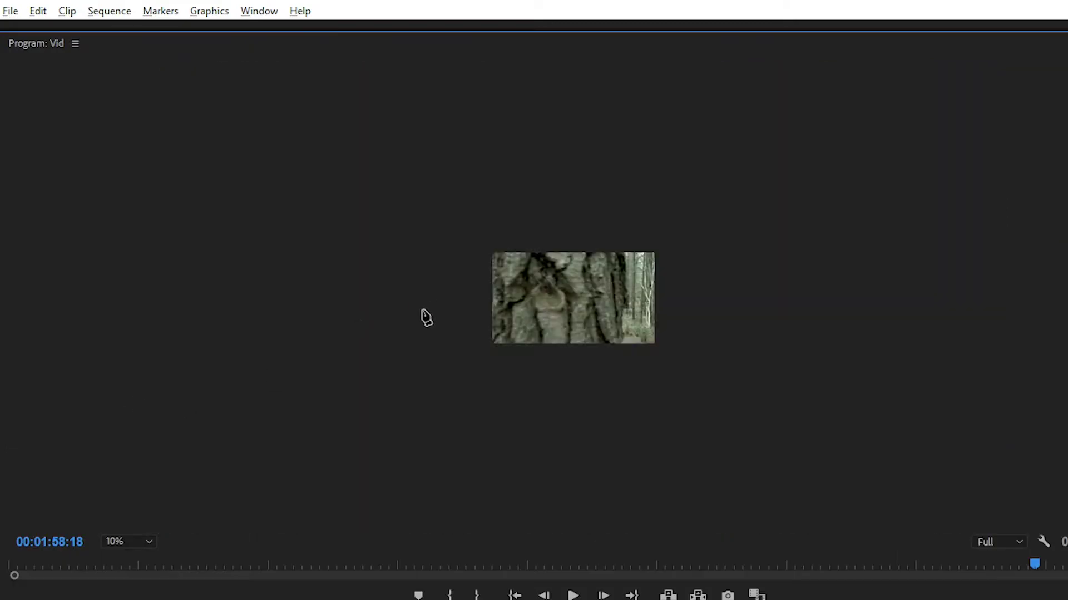
{"action": "left_click", "coordinate": [127, 542]}
{"action": "left_click", "coordinate": [134, 414]}
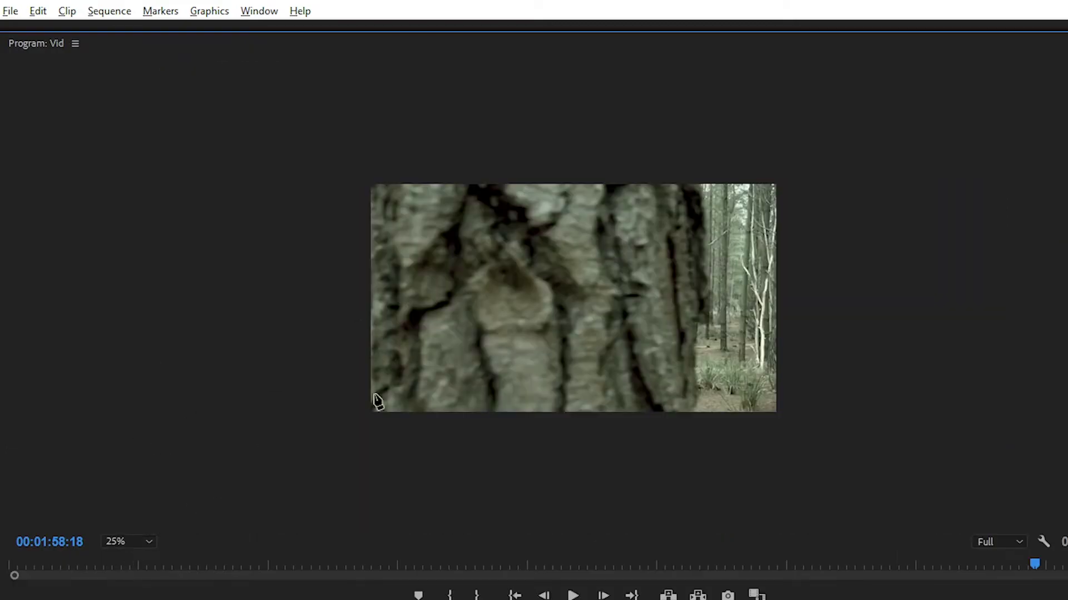
{"action": "scroll", "coordinate": [134, 542], "scroll_direction": "down", "scroll_amount": 1}
{"action": "left_click", "coordinate": [135, 542]}
{"action": "left_click", "coordinate": [128, 414]}
Draw a closed four-point mask on Closeup shot just beyond the frame's left edge.
{"action": "left_click", "coordinate": [307, 167]}
{"action": "left_click", "coordinate": [372, 165]}
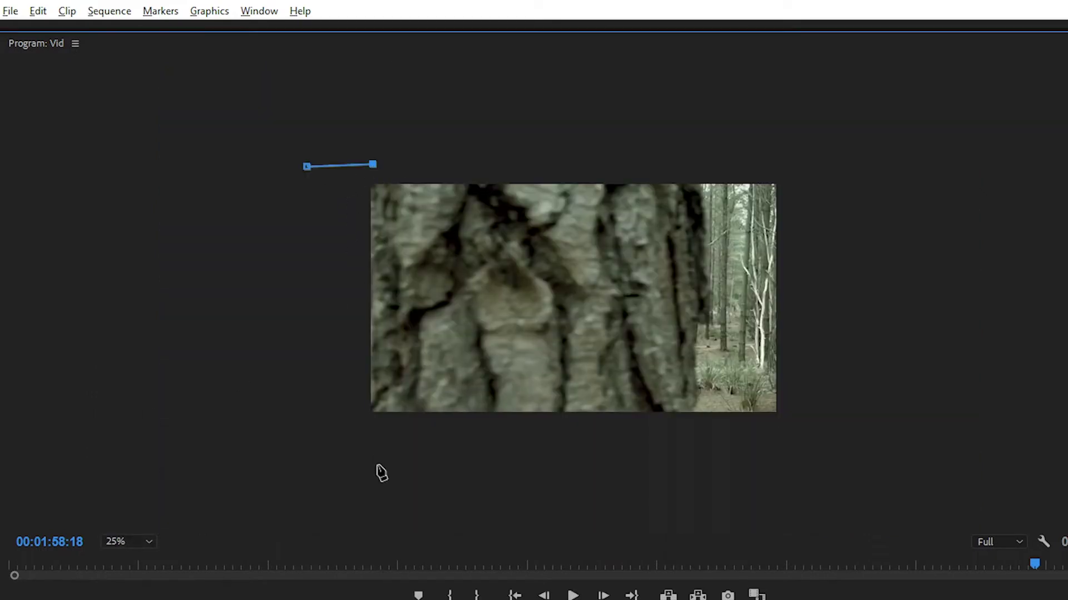
{"action": "left_click", "coordinate": [373, 430]}
{"action": "left_click", "coordinate": [295, 446]}
{"action": "left_click", "coordinate": [308, 275]}
{"action": "left_click", "coordinate": [307, 167]}
{"action": "key", "text": "grave"}
{"action": "scroll", "coordinate": [485, 226], "scroll_direction": "down", "scroll_amount": 5}
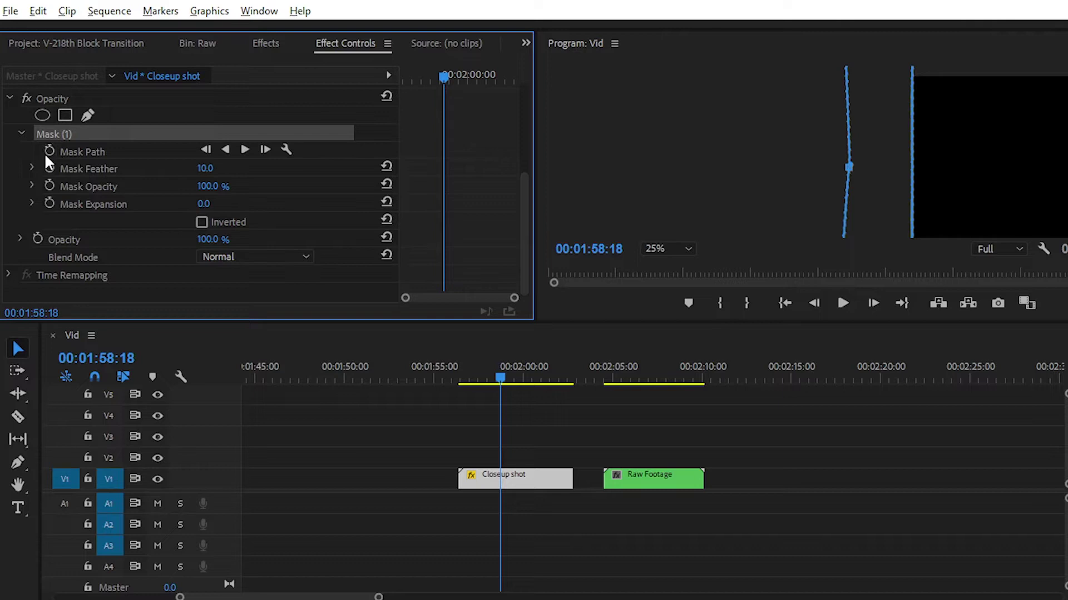
Start Mask Path keyframing at 01:58:18, invert the mask, and nudge it slightly left.
{"action": "left_click", "coordinate": [49, 149]}
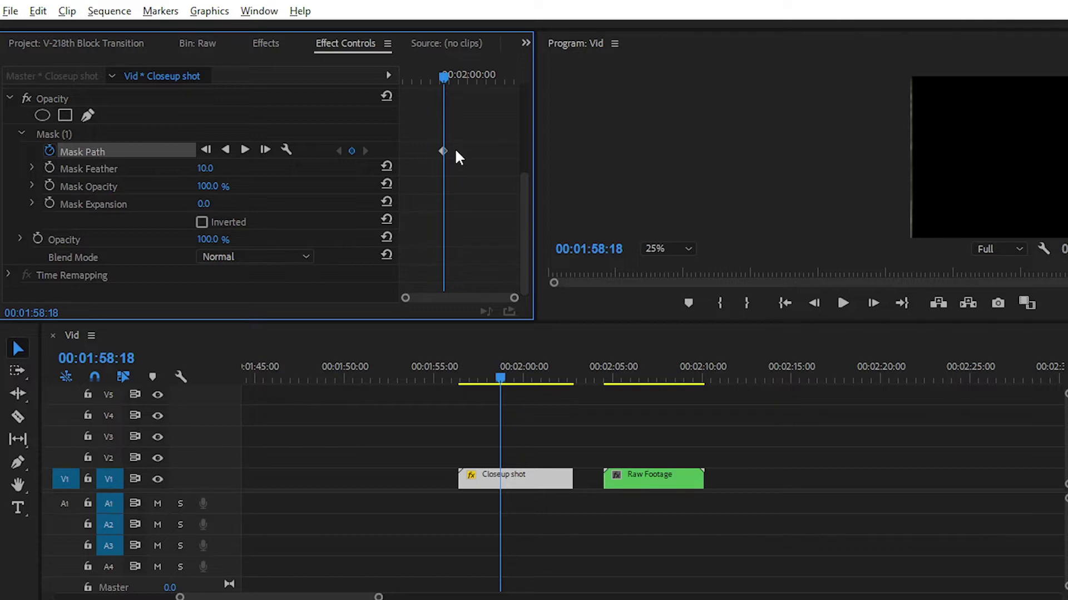
{"action": "key", "text": "shift+Right"}
{"action": "left_click", "coordinate": [202, 222]}
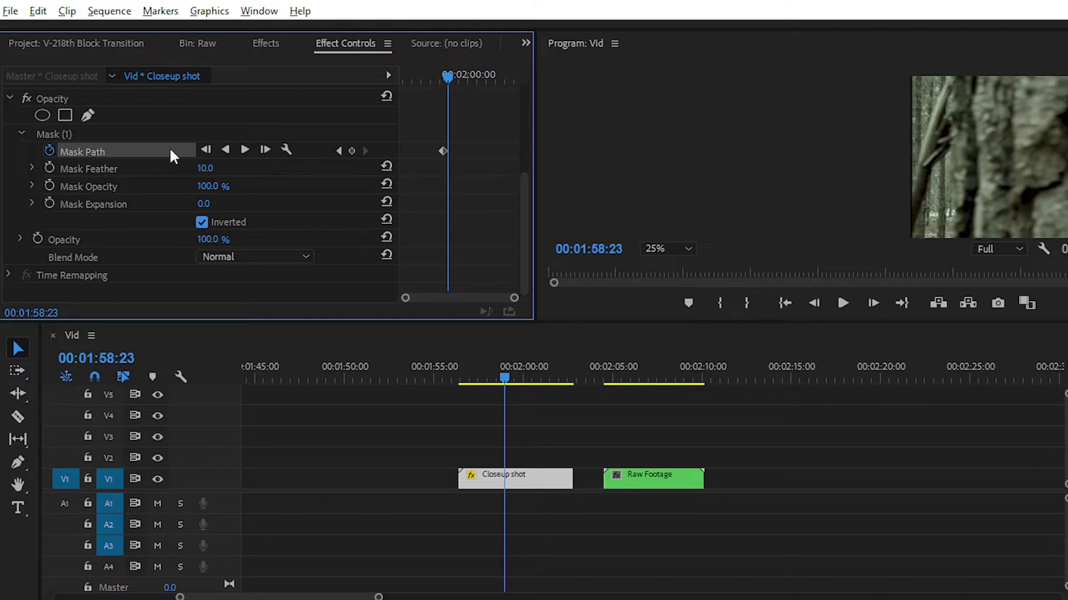
{"action": "left_click", "coordinate": [99, 149]}
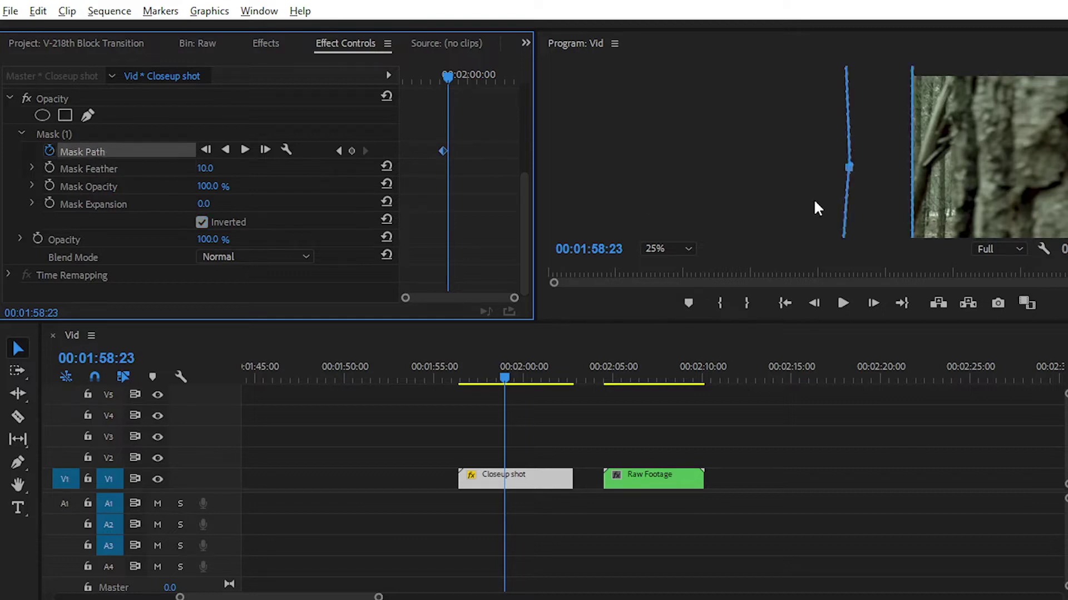
{"action": "left_click", "coordinate": [880, 156]}
{"action": "left_click_drag", "start_coordinate": [881, 155], "coordinate": [880, 156]}
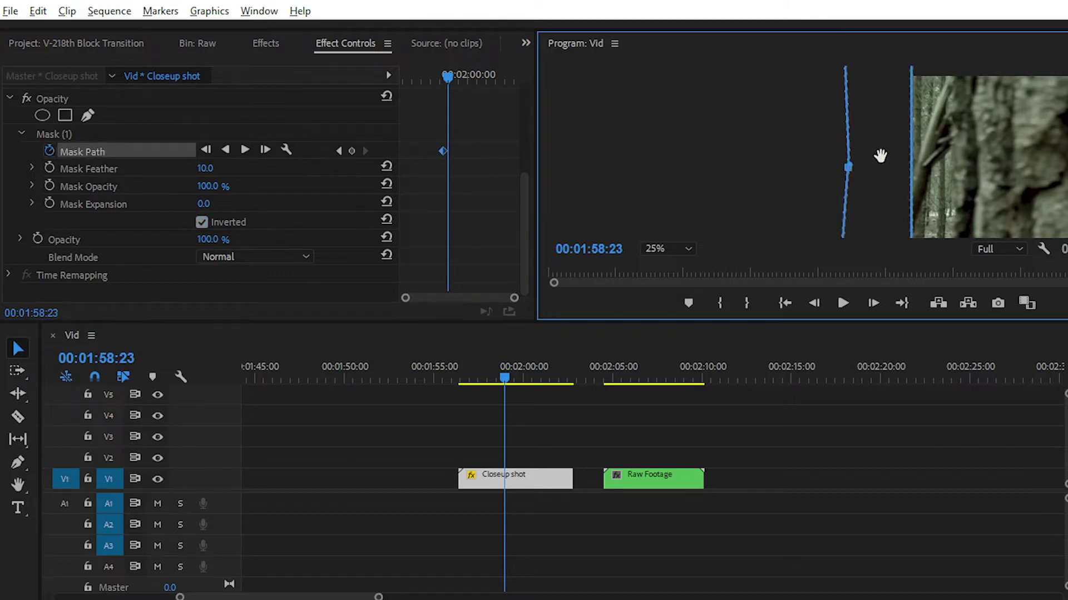
{"action": "key", "text": "Left"}
{"action": "key", "text": "Left"}
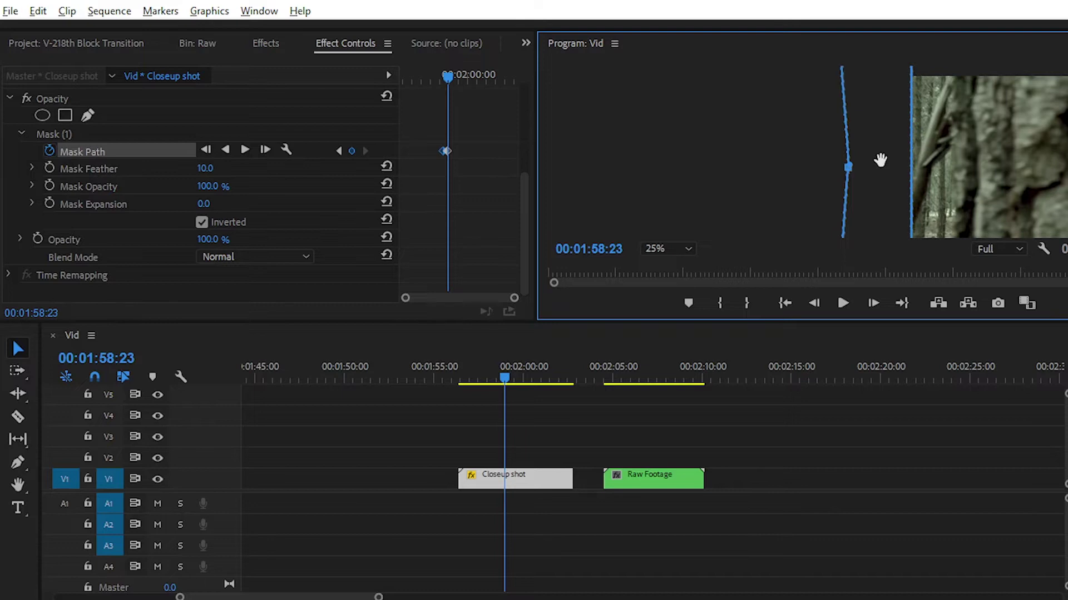
Align the Mask Path keyframe with the playhead at 01:58:18, then move to 01:58:23.
{"action": "left_click", "coordinate": [444, 81]}
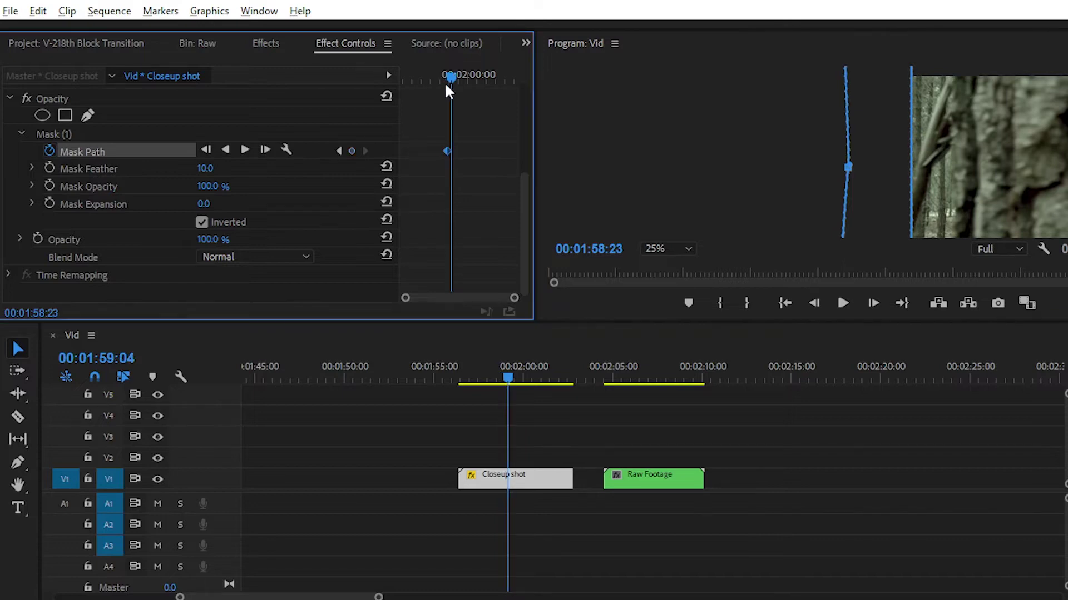
{"action": "key", "text": "Right"}
{"action": "key", "text": "Right"}
{"action": "key", "text": "Right"}
{"action": "key", "text": "Right"}
{"action": "key", "text": "Right"}
{"action": "key", "text": "Right"}
{"action": "key", "text": "Right"}
{"action": "key", "text": "Right"}
{"action": "key", "text": "Right"}
{"action": "key", "text": "Right"}
{"action": "key", "text": "Left"}
{"action": "key", "text": "Left"}
{"action": "key", "text": "Left"}
{"action": "key", "text": "Left"}
{"action": "key", "text": "Left"}
{"action": "key", "text": "Left"}
{"action": "key", "text": "Left"}
{"action": "key", "text": "Left"}
{"action": "key", "text": "Left"}
{"action": "key", "text": "Left"}
{"action": "key", "text": "Left"}
{"action": "key", "text": "Left"}
{"action": "key", "text": "Left"}
{"action": "key", "text": "Left"}
{"action": "key", "text": "Left"}
{"action": "key", "text": "Left"}
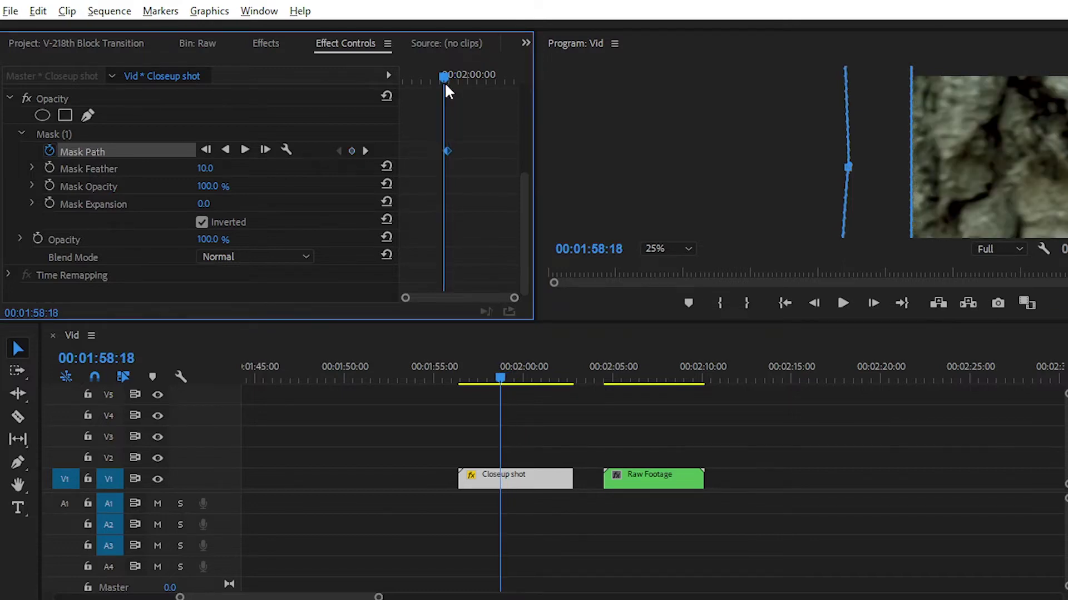
{"action": "left_click_drag", "start_coordinate": [447, 152], "coordinate": [445, 152]}
{"action": "key", "text": "Right"}
{"action": "key", "text": "Right"}
{"action": "key", "text": "Right"}
{"action": "key", "text": "Right"}
{"action": "key", "text": "Right"}
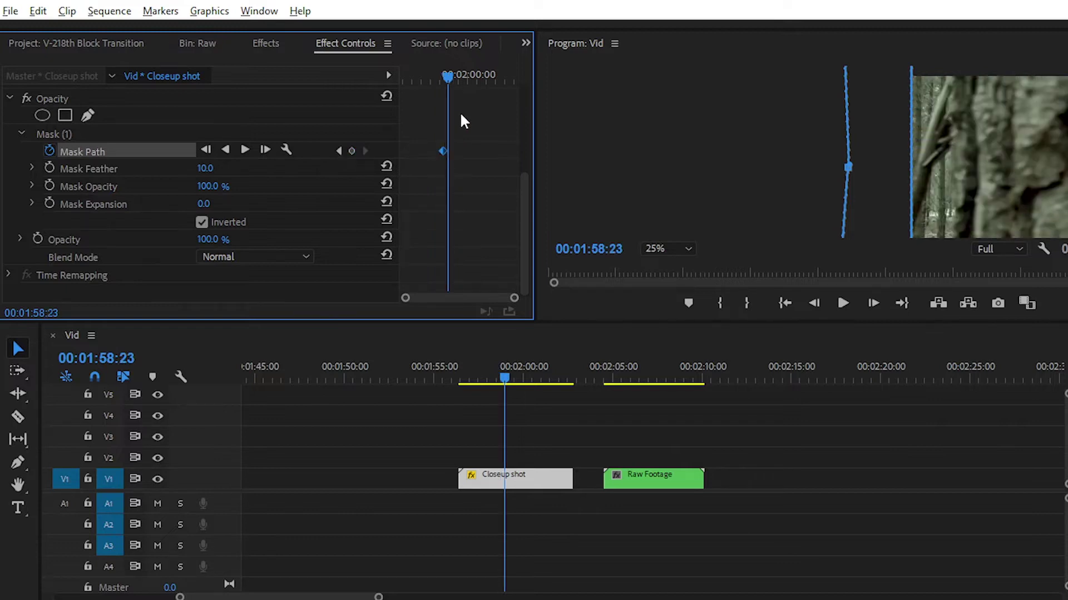
{"action": "left_click", "coordinate": [888, 181]}
At 01:58:23, widen the mask's right edge rightward and straighten it with an added vertex.
{"action": "left_click_drag", "start_coordinate": [888, 181], "coordinate": [927, 175]}
{"action": "key", "text": "ctrl+z"}
{"action": "key", "text": "grave"}
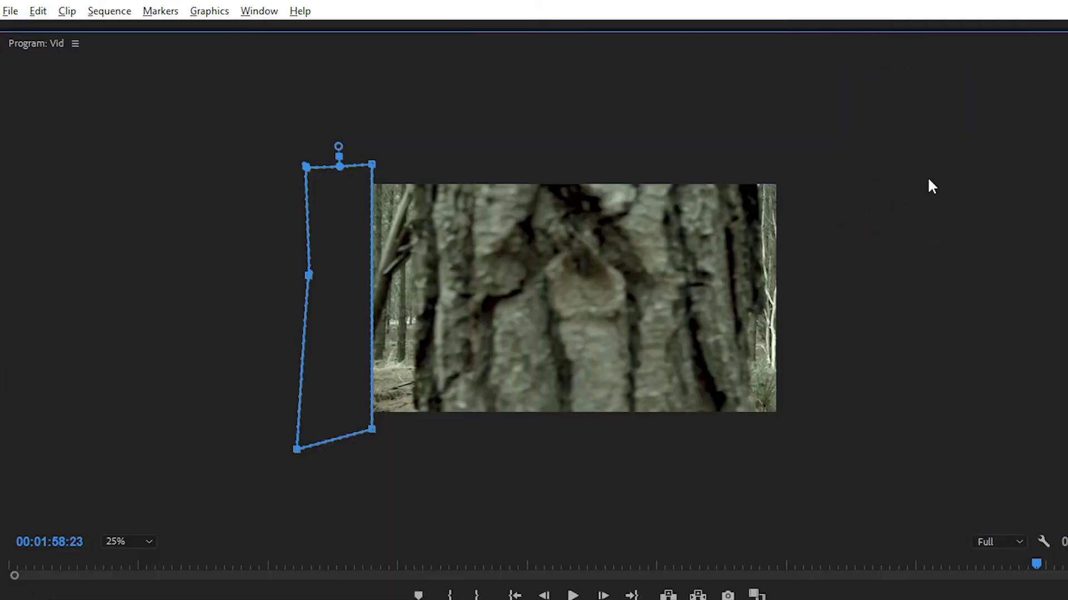
{"action": "left_click_drag", "start_coordinate": [372, 306], "coordinate": [418, 303]}
{"action": "left_click_drag", "start_coordinate": [417, 225], "coordinate": [412, 224]}
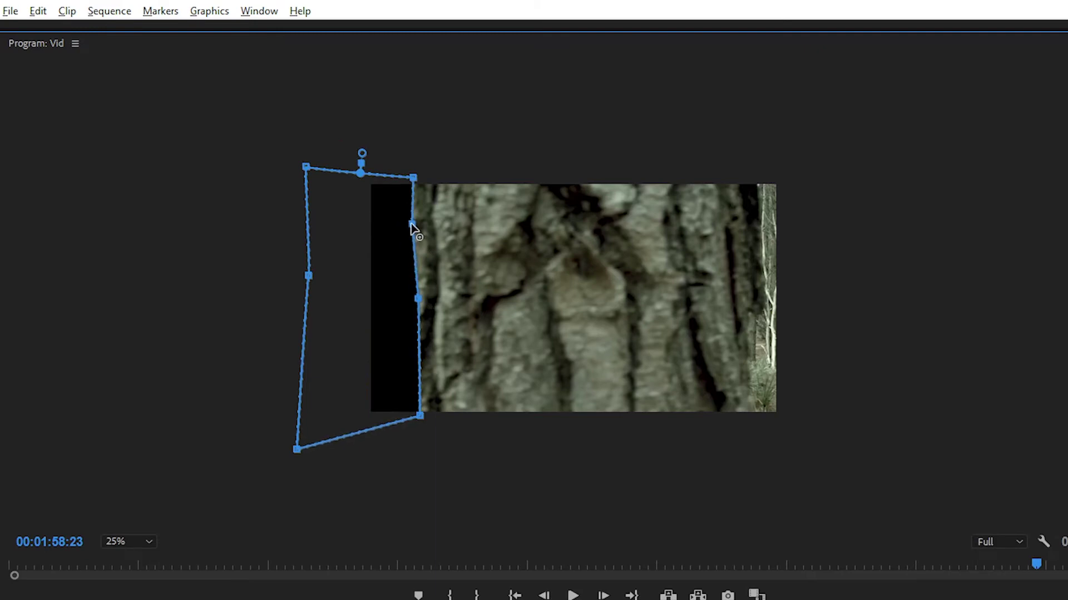
{"action": "left_click", "coordinate": [418, 358]}
{"action": "left_click_drag", "start_coordinate": [420, 416], "coordinate": [414, 418]}
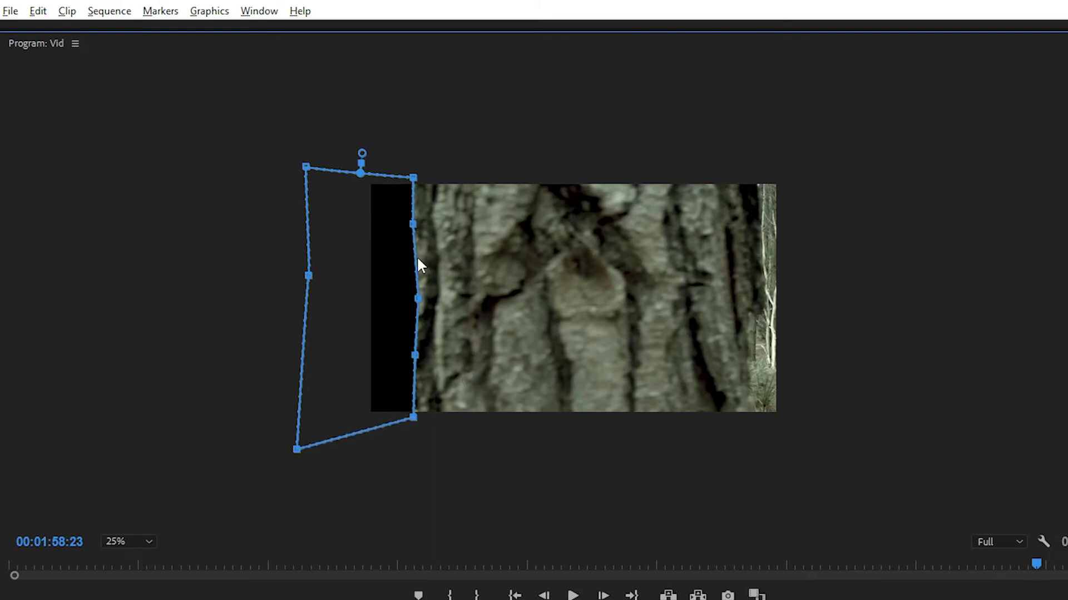
{"action": "key", "text": "grave"}
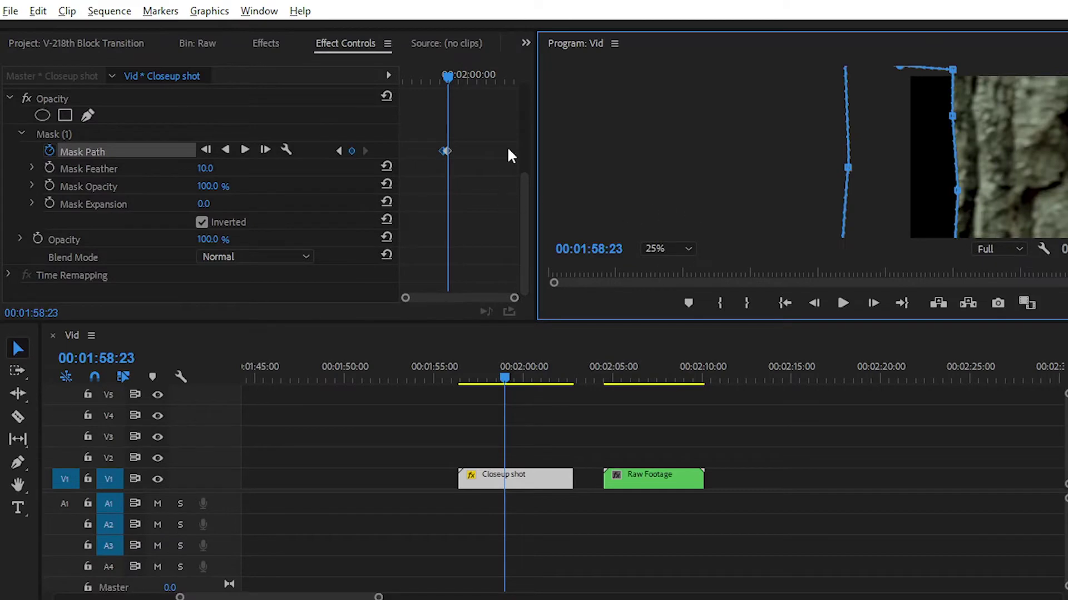
Step forward five frames twice, sliding the mask further right over the bark each time.
{"action": "key", "text": "shift+Right"}
{"action": "key", "text": "grave"}
{"action": "left_click_drag", "start_coordinate": [403, 318], "coordinate": [435, 315]}
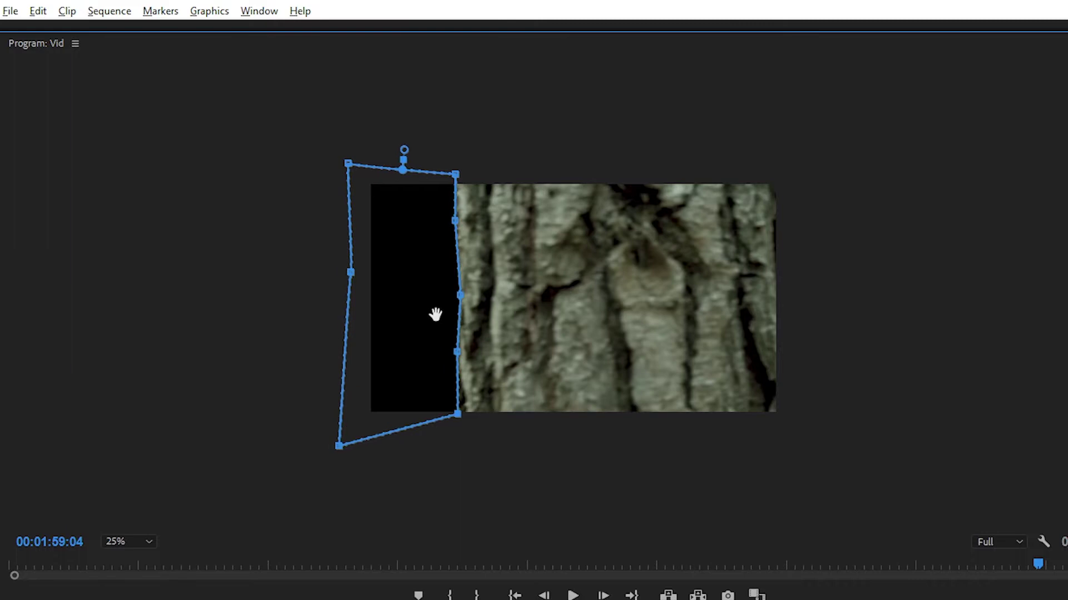
{"action": "key", "text": "grave"}
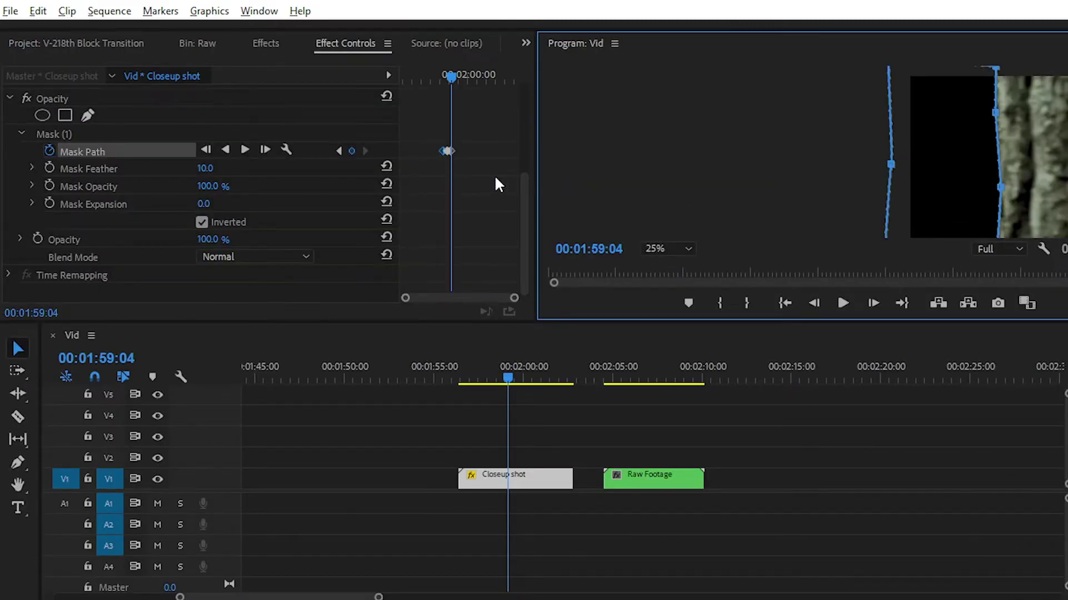
{"action": "left_click", "coordinate": [522, 191]}
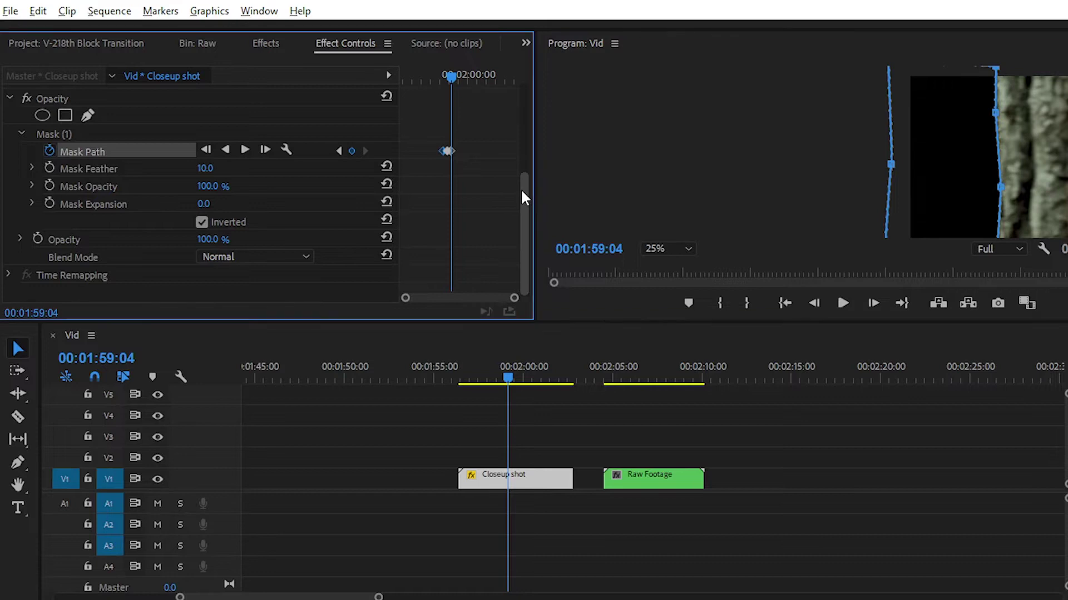
{"action": "key", "text": "shift+Right"}
{"action": "left_click", "coordinate": [663, 249]}
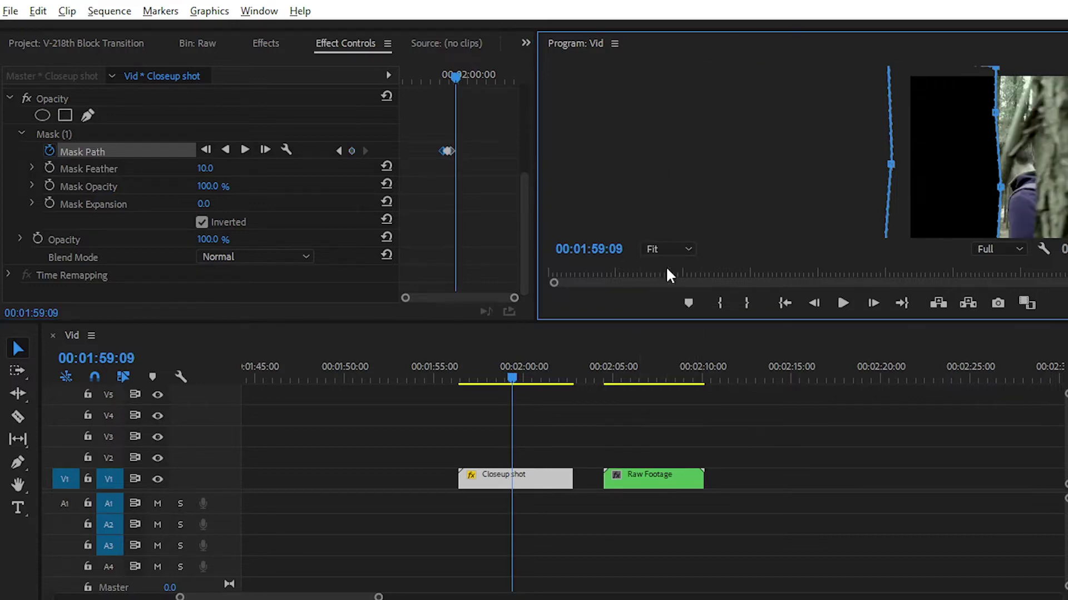
{"action": "left_click", "coordinate": [665, 266]}
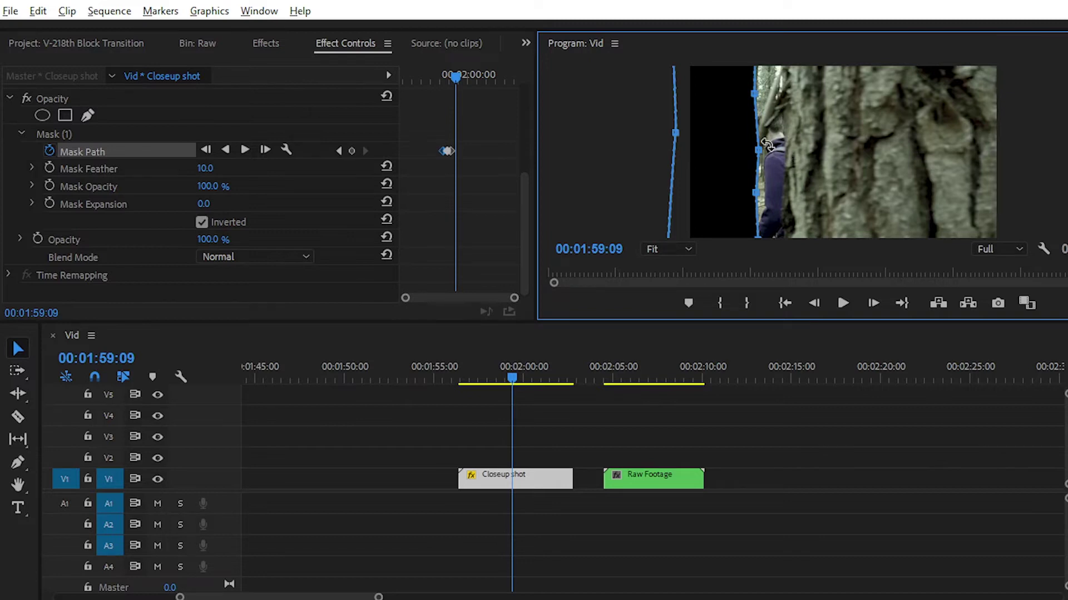
{"action": "left_click_drag", "start_coordinate": [762, 146], "coordinate": [792, 146]}
Pull the mask's top-left, left-middle and bottom-left points outward past the frame.
{"action": "key", "text": "grave"}
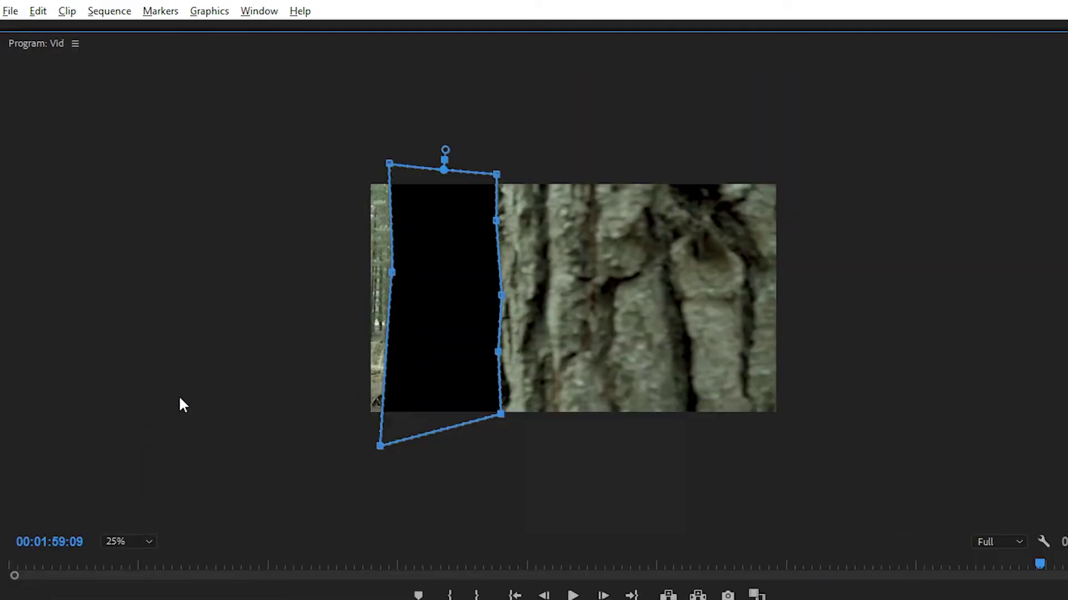
{"action": "left_click_drag", "start_coordinate": [392, 272], "coordinate": [322, 279]}
{"action": "left_click_drag", "start_coordinate": [378, 443], "coordinate": [300, 439]}
{"action": "left_click_drag", "start_coordinate": [388, 164], "coordinate": [307, 150]}
{"action": "left_click_drag", "start_coordinate": [325, 281], "coordinate": [298, 289]}
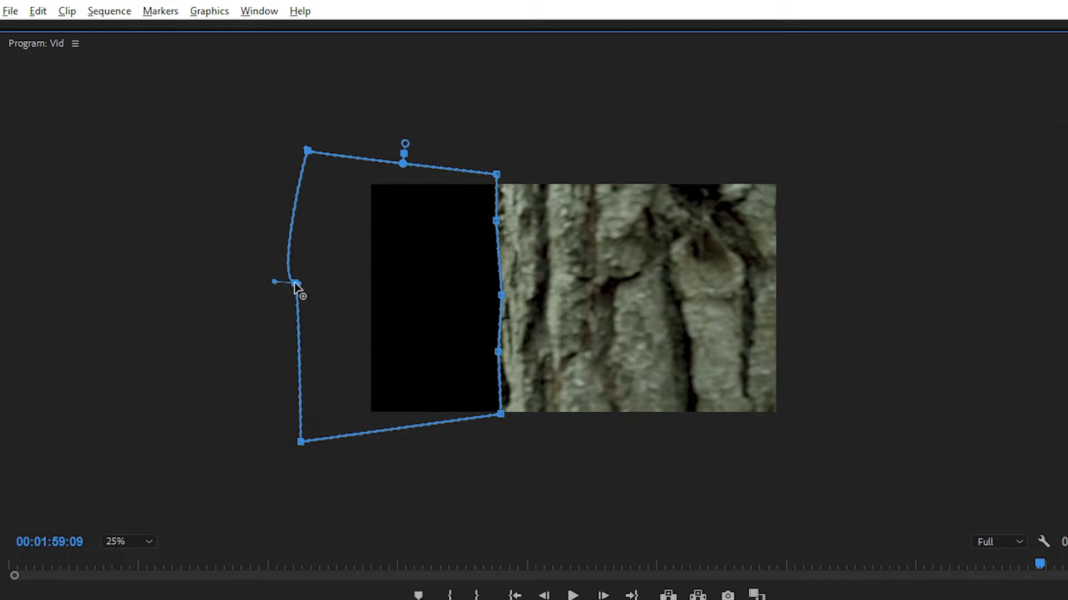
{"action": "key", "text": "grave"}
Five frames later, slide the mask further right across the frame.
{"action": "key", "text": "shift+Right"}
{"action": "left_click", "coordinate": [681, 250]}
{"action": "left_click", "coordinate": [683, 261]}
{"action": "left_click_drag", "start_coordinate": [737, 148], "coordinate": [817, 155]}
Five frames on, at 25% zoom, pull the mask's left side far off-frame.
{"action": "left_click", "coordinate": [525, 208]}
{"action": "key", "text": "shift+Right"}
{"action": "key", "text": "grave"}
{"action": "left_click", "coordinate": [119, 542]}
{"action": "left_click", "coordinate": [125, 408]}
{"action": "left_click_drag", "start_coordinate": [387, 445], "coordinate": [205, 452]}
{"action": "key", "text": "grave"}
{"action": "left_click", "coordinate": [667, 248]}
{"action": "left_click", "coordinate": [656, 263]}
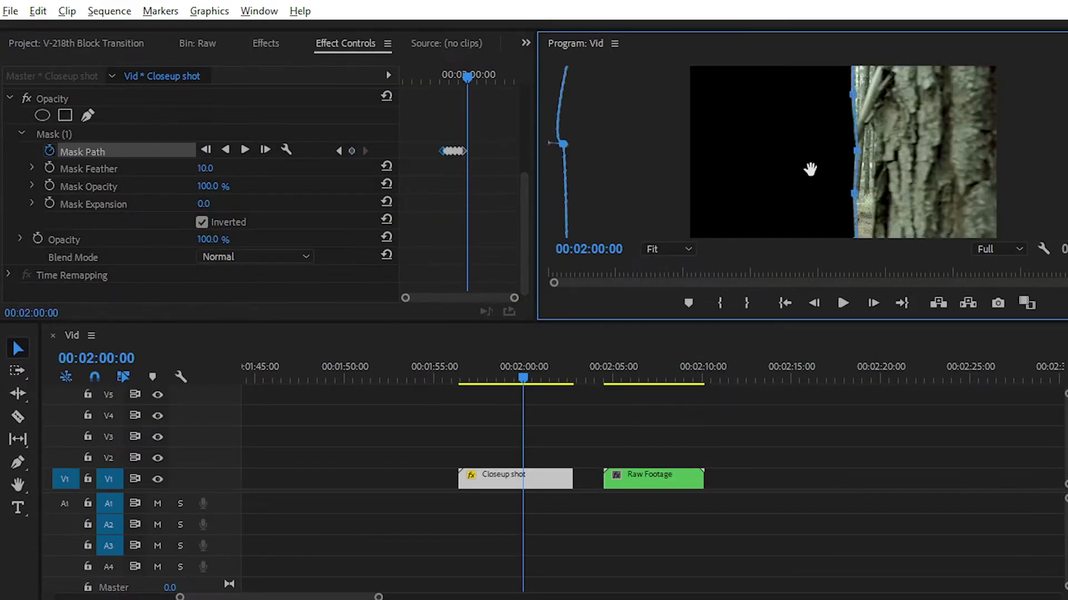
Keep stepping five frames at a time, adjusting the mask to add more Mask Path keyframes.
{"action": "key", "text": "shift+Right"}
{"action": "left_click", "coordinate": [805, 176]}
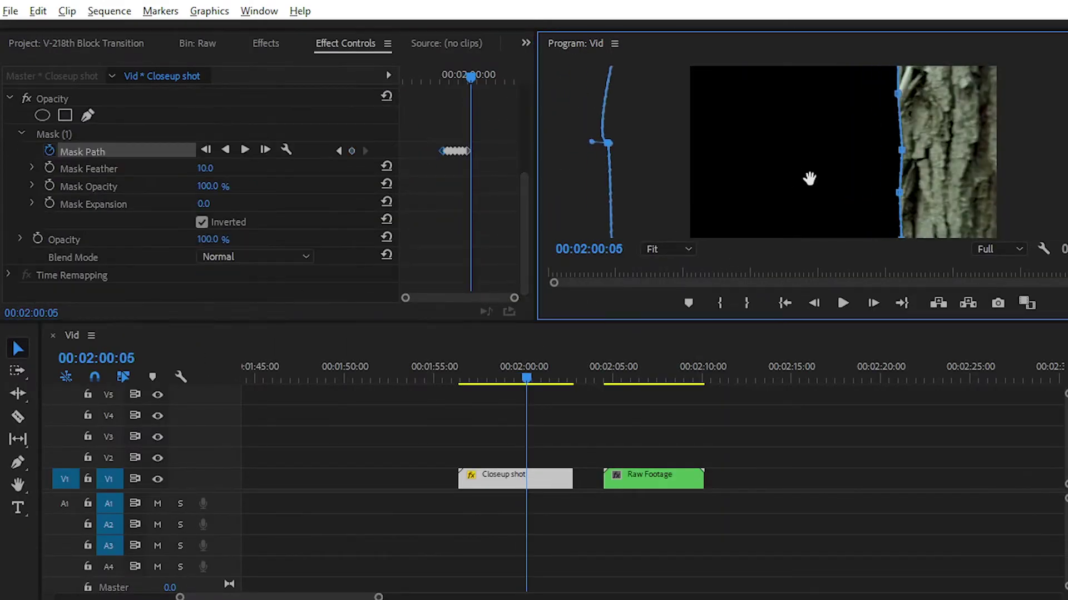
{"action": "left_click", "coordinate": [521, 208]}
{"action": "key", "text": "shift+Right"}
{"action": "left_click", "coordinate": [804, 179]}
{"action": "key", "text": "shift+Right"}
{"action": "left_click", "coordinate": [524, 257]}
{"action": "left_click", "coordinate": [811, 174]}
{"action": "left_click", "coordinate": [523, 214]}
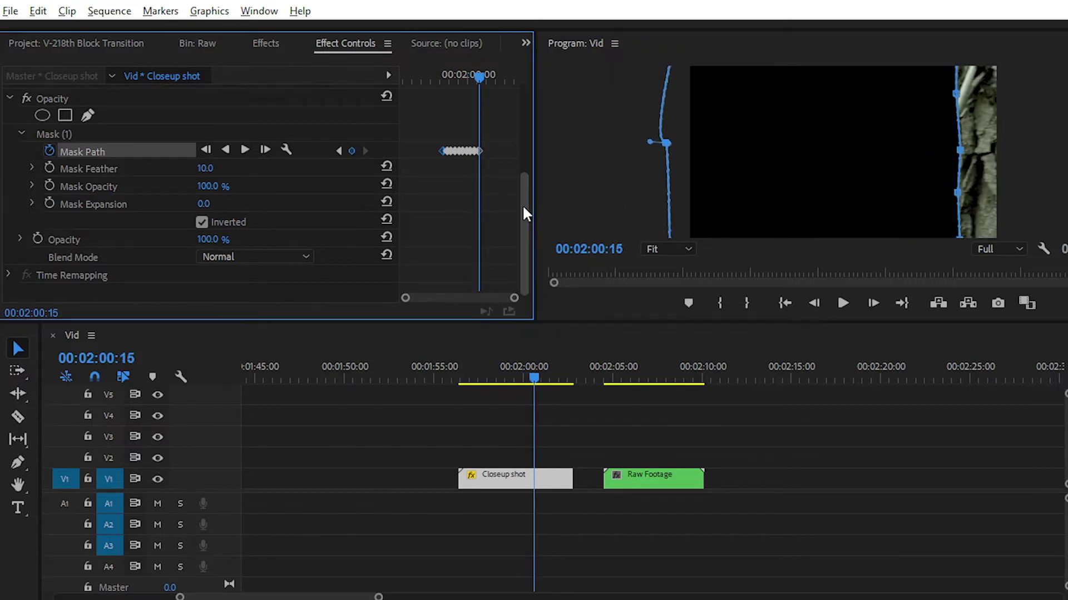
{"action": "key", "text": "shift+Right"}
{"action": "left_click", "coordinate": [825, 145]}
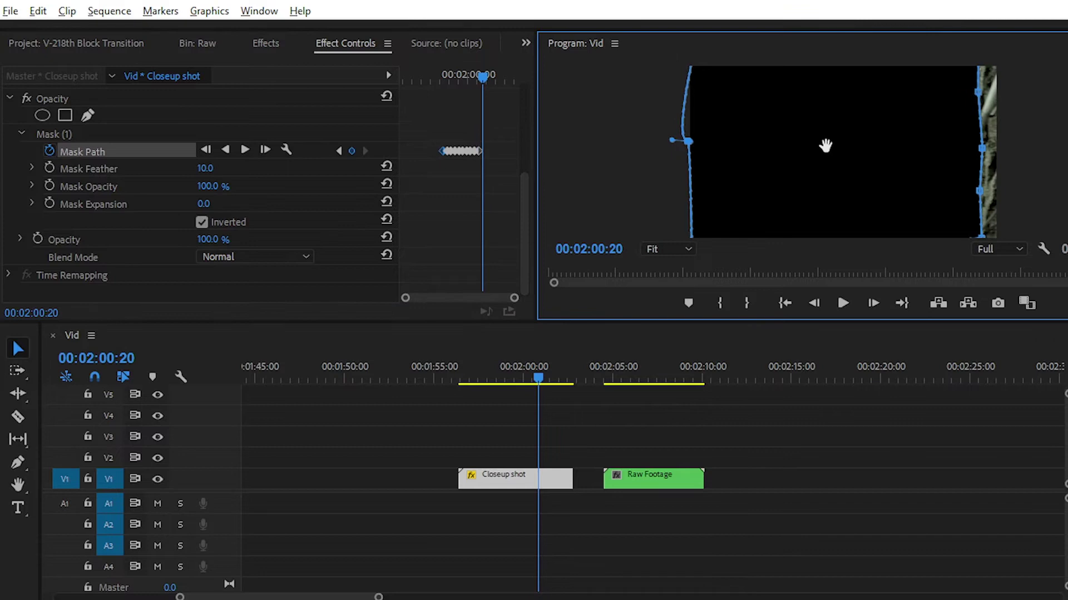
Check the mask at 25% zoom, then step to the wipe's end at 02:01:01.
{"action": "key", "text": "grave"}
{"action": "left_click", "coordinate": [127, 542]}
{"action": "left_click", "coordinate": [125, 444]}
{"action": "key", "text": "grave"}
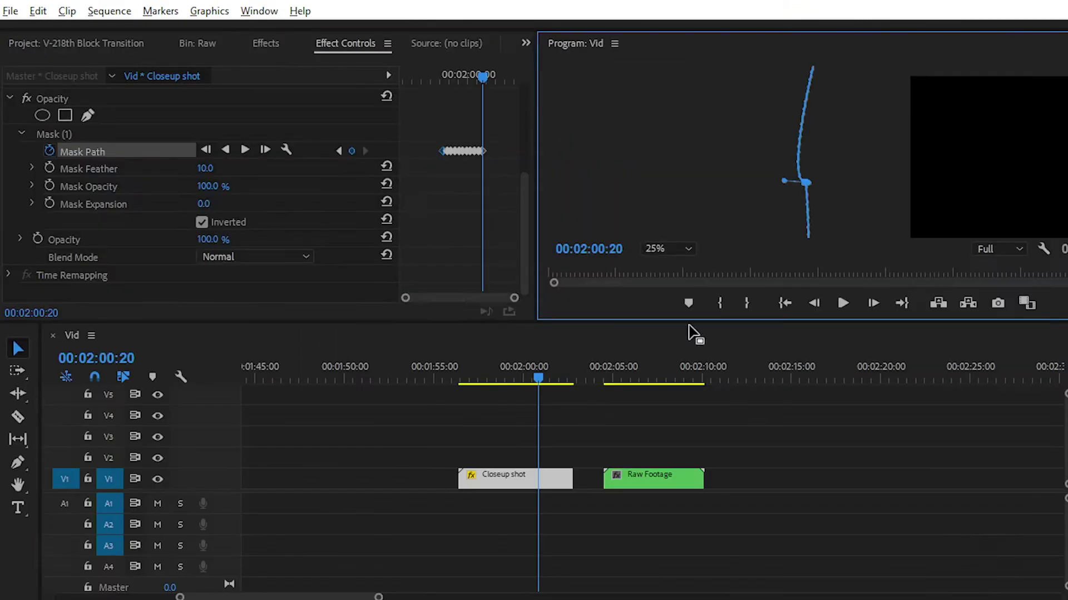
{"action": "key", "text": "shift+Right"}
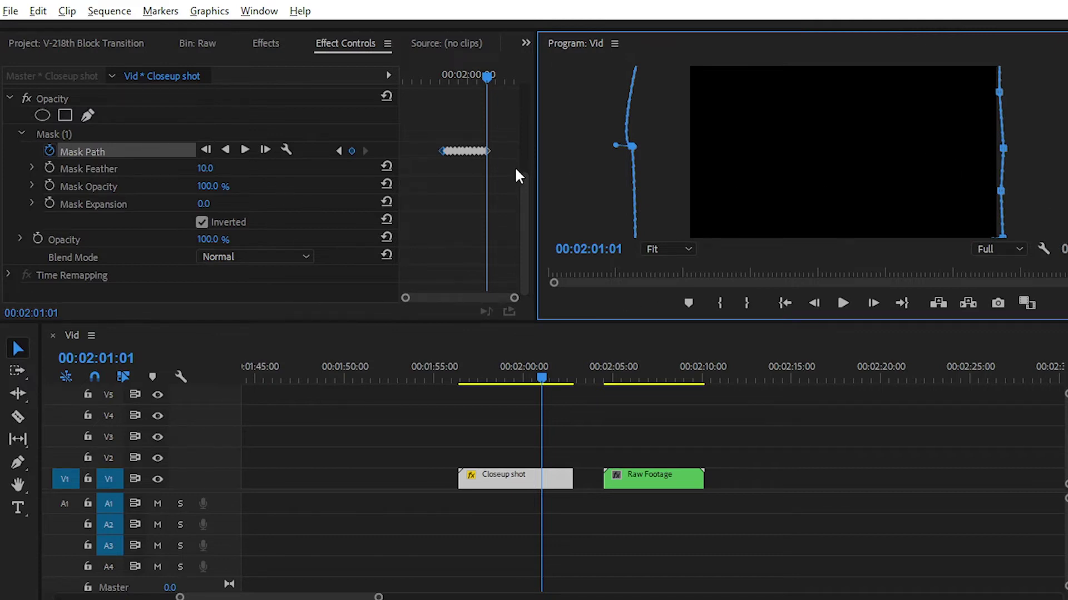
{"action": "mouse_move", "coordinate": [542, 368]}
{"action": "left_mouse_down"}
{"action": "mouse_move", "coordinate": [483, 380]}
{"action": "mouse_move", "coordinate": [538, 383]}
{"action": "mouse_move", "coordinate": [500, 384]}
{"action": "mouse_move", "coordinate": [531, 379]}
{"action": "mouse_move", "coordinate": [517, 384]}
{"action": "mouse_move", "coordinate": [505, 369]}
{"action": "mouse_move", "coordinate": [526, 374]}
{"action": "left_mouse_up"}
{"action": "left_click", "coordinate": [500, 444]}
{"action": "left_click", "coordinate": [502, 484]}
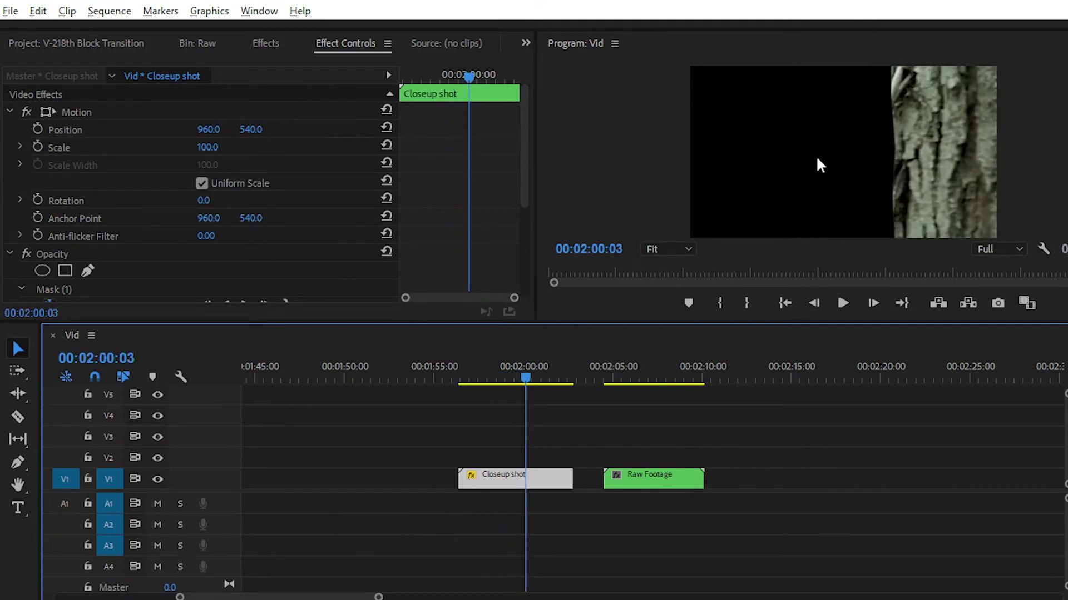
{"action": "mouse_move", "coordinate": [524, 377]}
{"action": "left_mouse_down"}
{"action": "mouse_move", "coordinate": [476, 371]}
{"action": "mouse_move", "coordinate": [543, 382]}
{"action": "mouse_move", "coordinate": [529, 381]}
{"action": "left_mouse_up"}
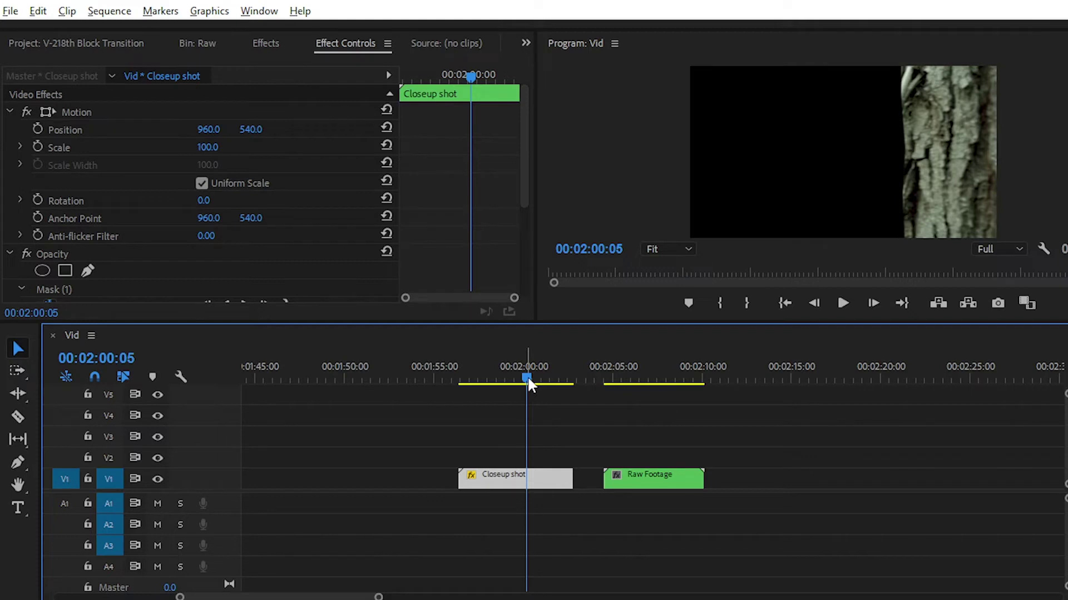
Move Closeup shot to V2, slide Raw Footage beneath it to 01:58:15, and preview the overlap.
{"action": "key", "text": "alt+Up"}
{"action": "left_click_drag", "start_coordinate": [527, 376], "coordinate": [500, 380]}
{"action": "left_click_drag", "start_coordinate": [633, 479], "coordinate": [539, 485]}
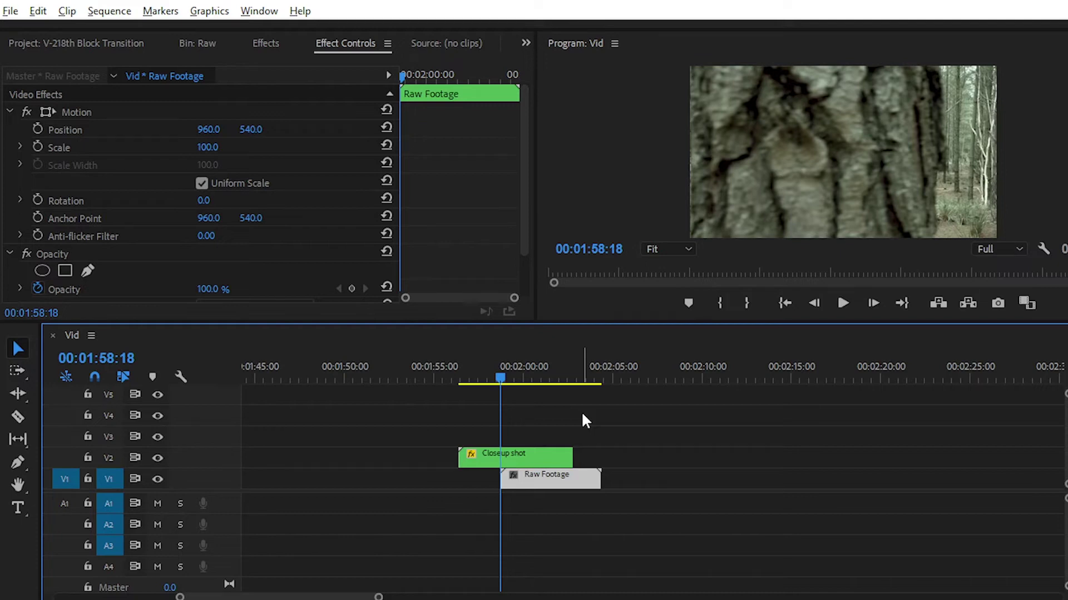
{"action": "key", "text": "Left"}
{"action": "key", "text": "Left"}
{"action": "key", "text": "Left"}
{"action": "key", "text": "Left"}
{"action": "key", "text": "Left"}
{"action": "key", "text": "Left"}
{"action": "key", "text": "Left"}
{"action": "key", "text": "Left"}
{"action": "left_click_drag", "start_coordinate": [530, 487], "coordinate": [526, 487]}
{"action": "key", "text": "space"}
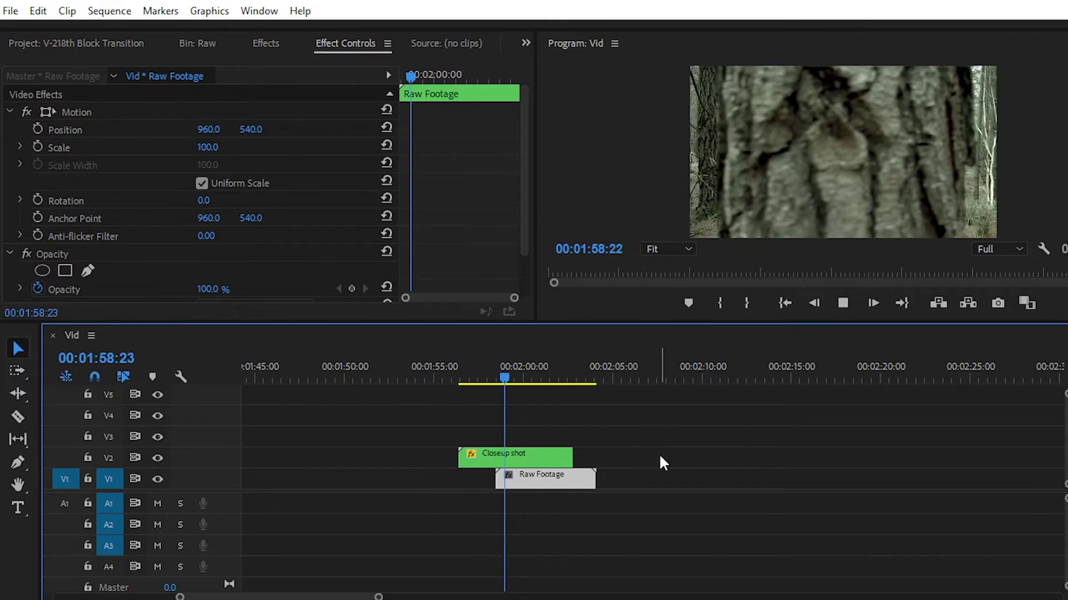
{"action": "key", "text": "space"}
Play the wipe full-screen from Closeup shot's start to watch the forest reveal.
{"action": "left_click_drag", "start_coordinate": [539, 377], "coordinate": [457, 382]}
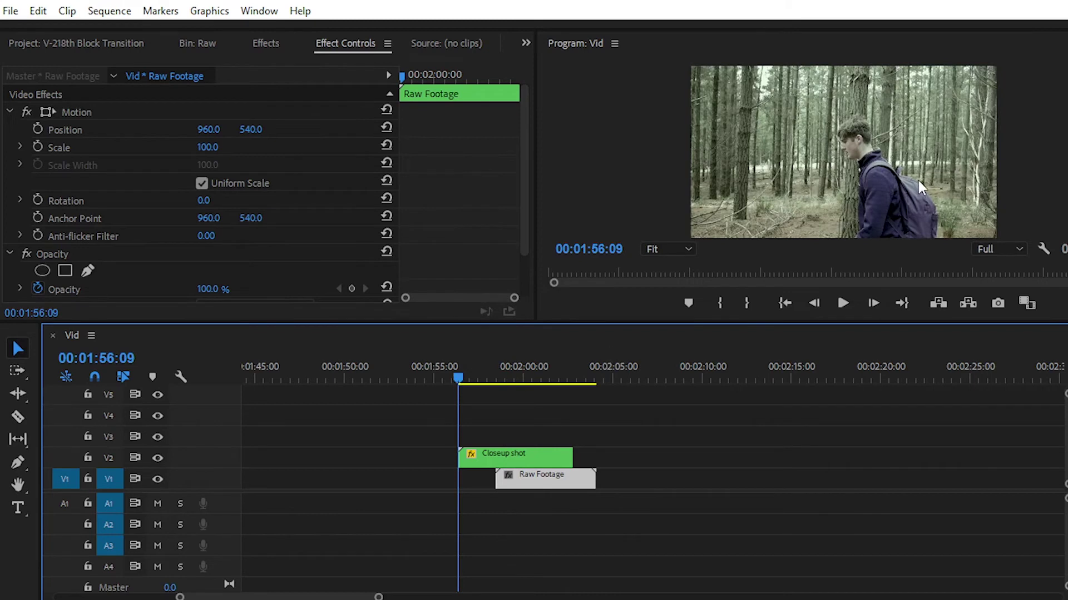
{"action": "key", "text": "grave"}
{"action": "key", "text": "space"}
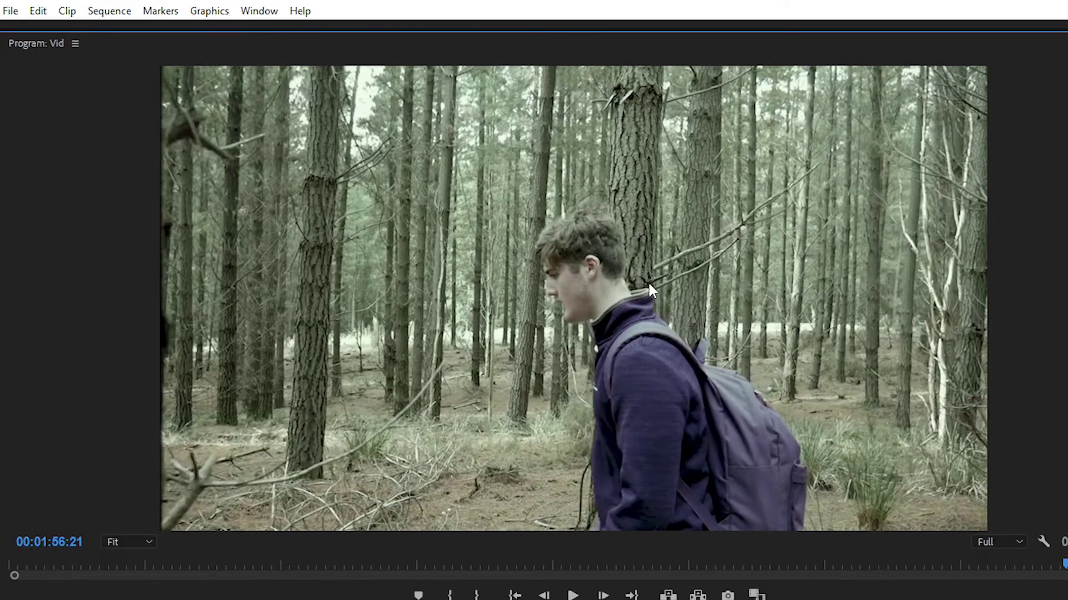
{"action": "key", "text": "space"}
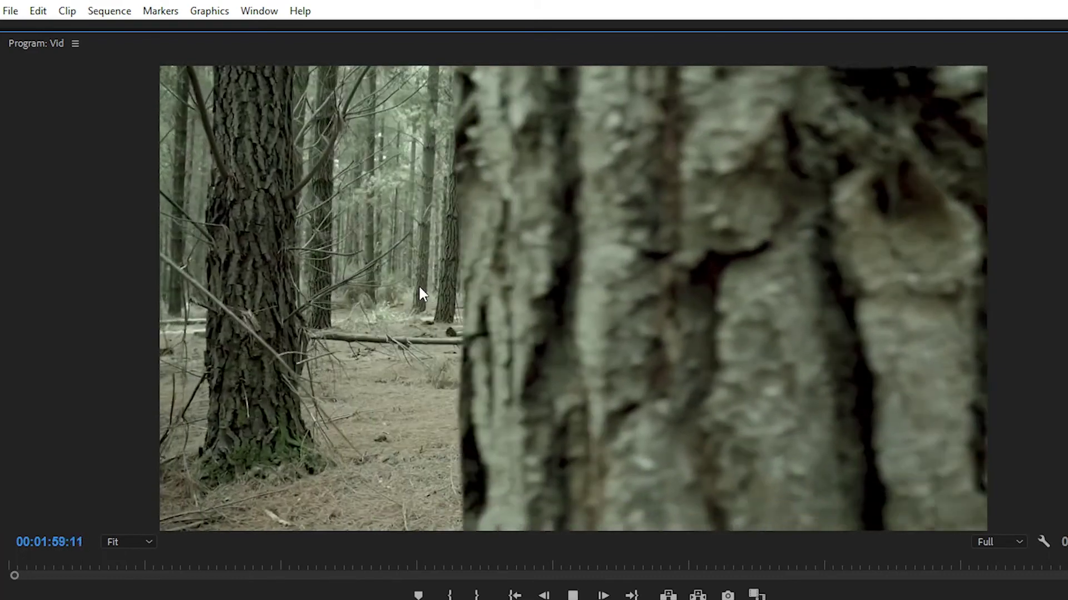
{"action": "key", "text": "space"}
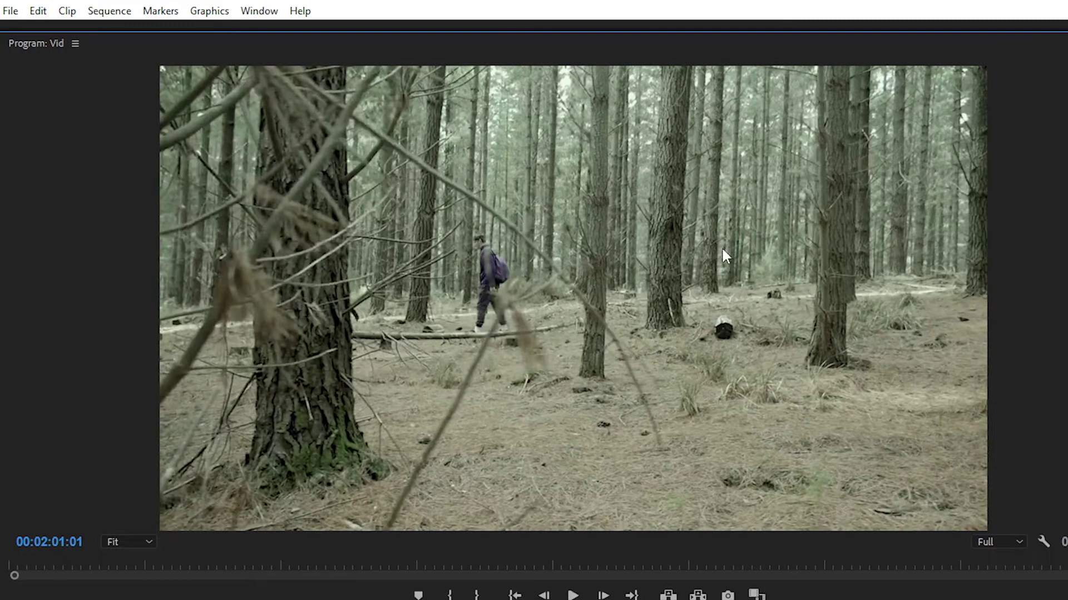
{"action": "key", "text": "grave"}
Select Closeup shot at mid-wipe around 01:59:11 and begin raising its mask feather.
{"action": "left_click", "coordinate": [495, 377]}
{"action": "key", "text": "Up"}
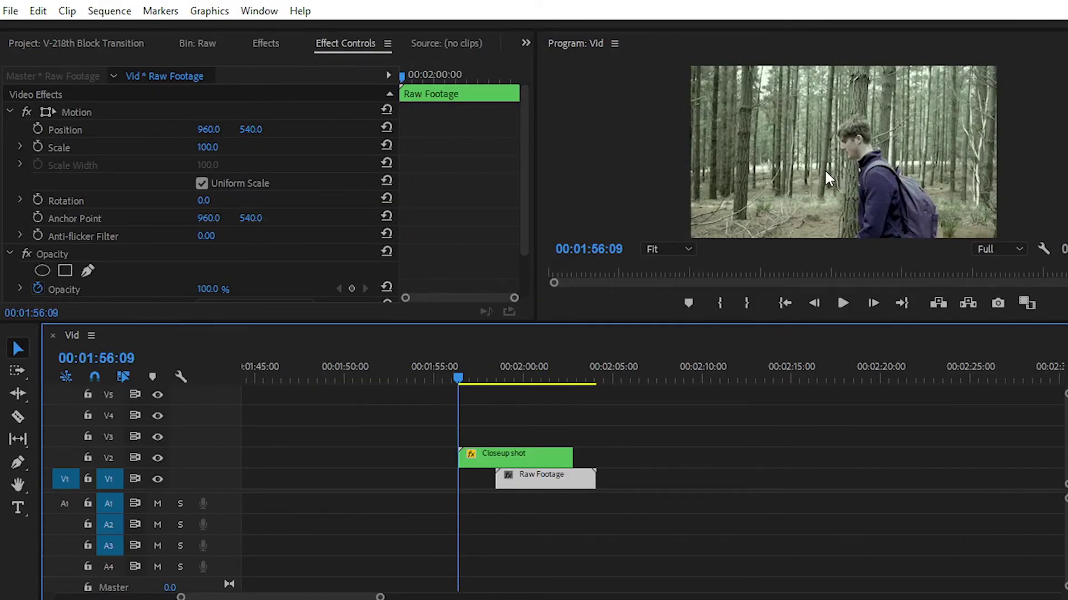
{"action": "left_click", "coordinate": [503, 458]}
{"action": "left_click_drag", "start_coordinate": [463, 378], "coordinate": [513, 374]}
{"action": "key", "text": "grave"}
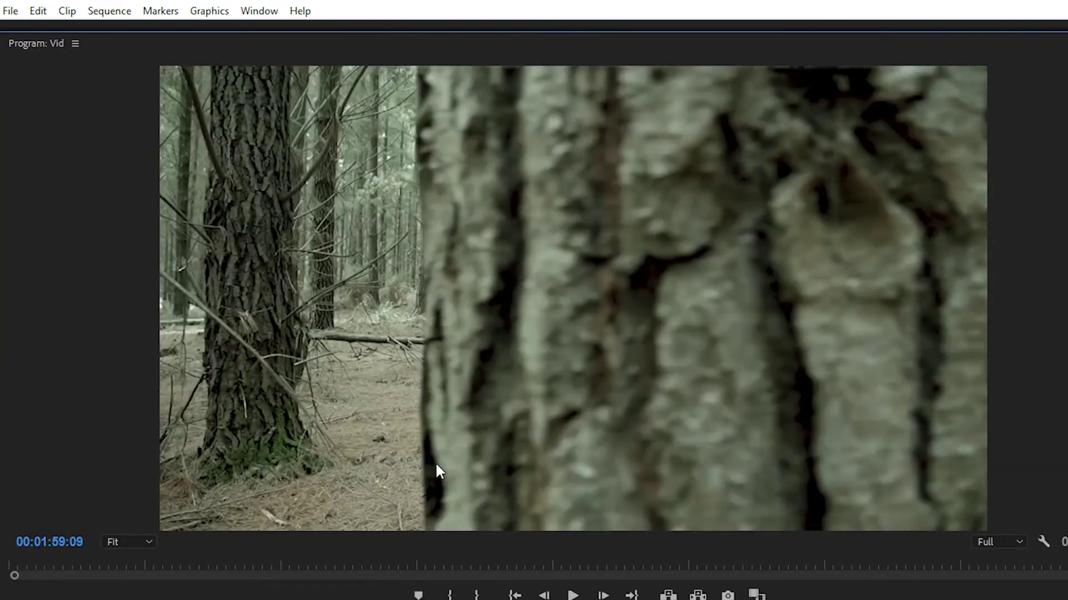
{"action": "key", "text": "grave"}
{"action": "mouse_move", "coordinate": [208, 169]}
{"action": "left_mouse_down"}
{"action": "mouse_move", "coordinate": [222, 170]}
{"action": "mouse_move", "coordinate": [211, 169]}
{"action": "left_mouse_up"}
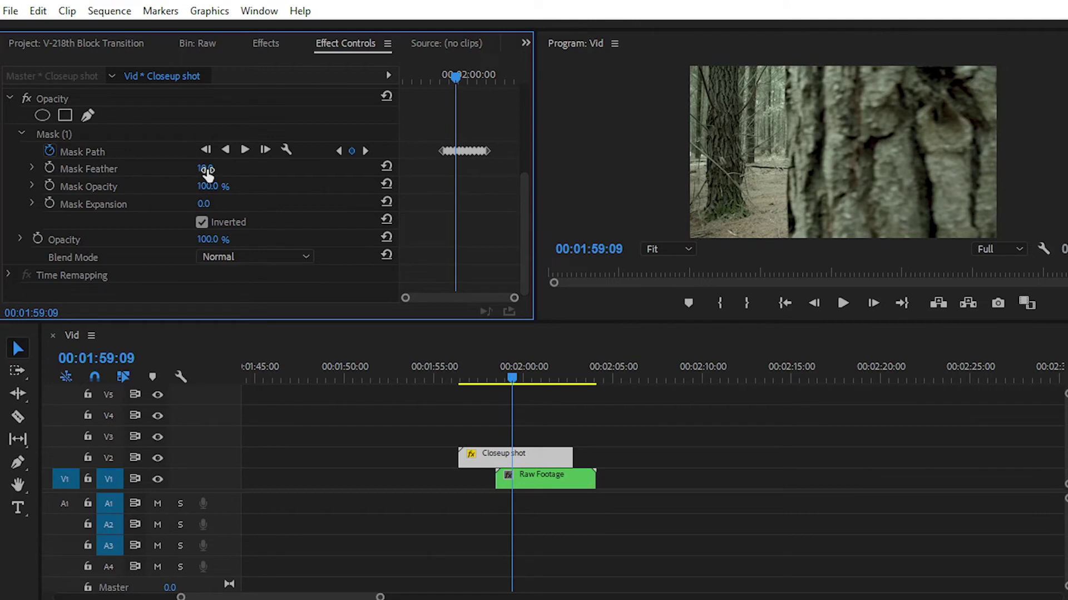
Set the mask feather to 118.0 and play the softened wipe full-screen from the clip start.
{"action": "left_click_drag", "start_coordinate": [207, 170], "coordinate": [236, 175]}
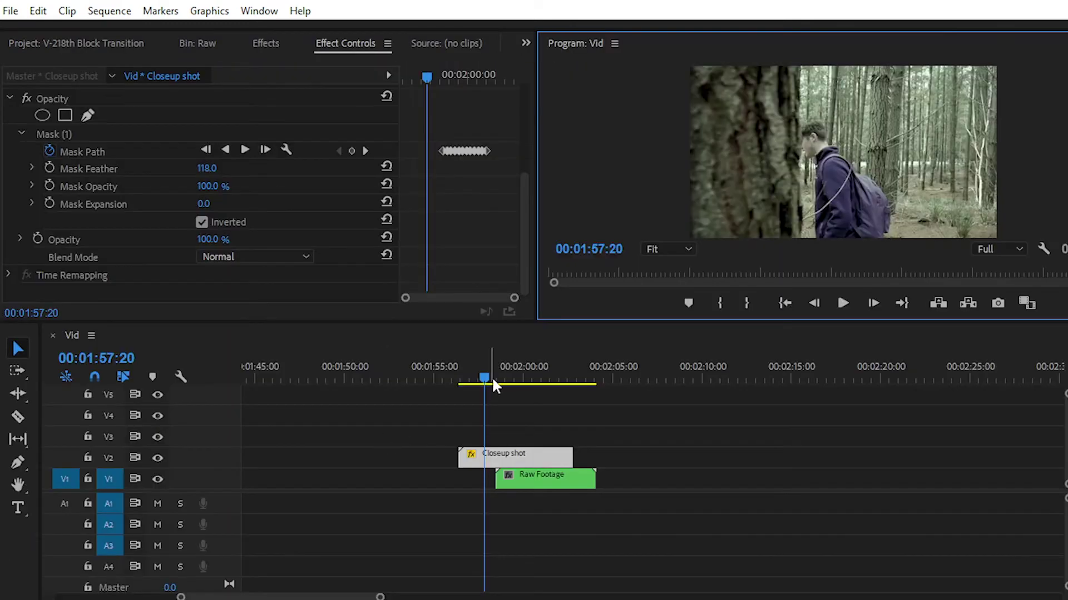
{"action": "left_click_drag", "start_coordinate": [490, 377], "coordinate": [458, 378]}
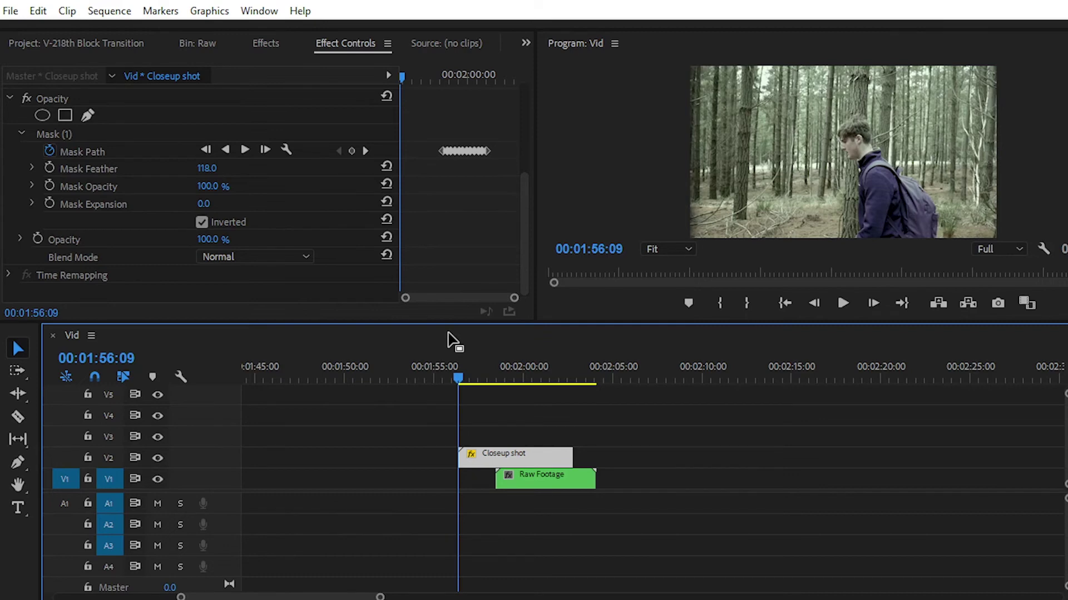
{"action": "key", "text": "grave"}
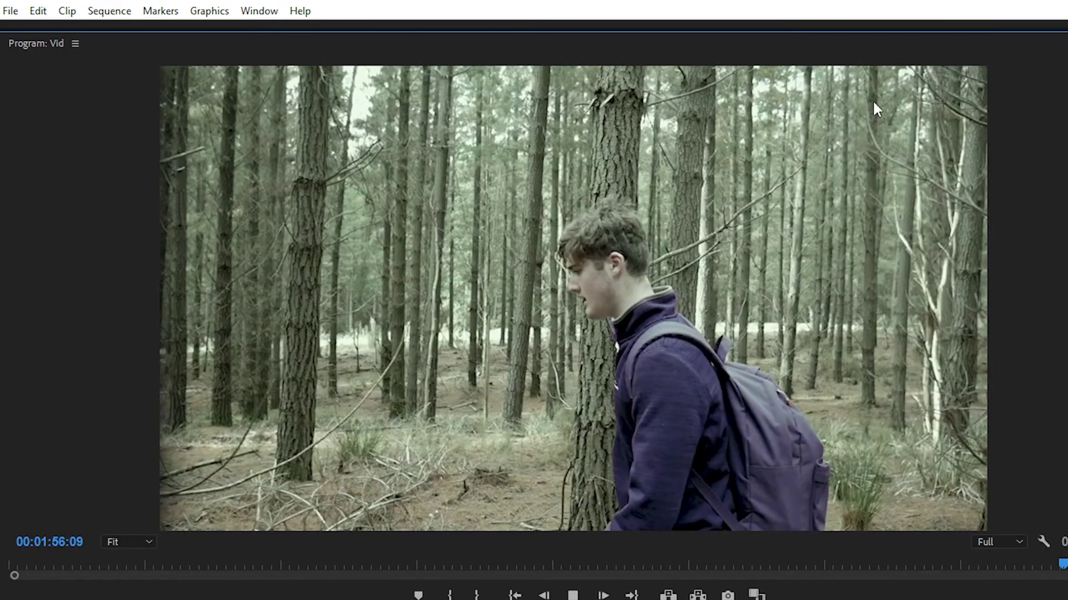
{"action": "key", "text": "space"}
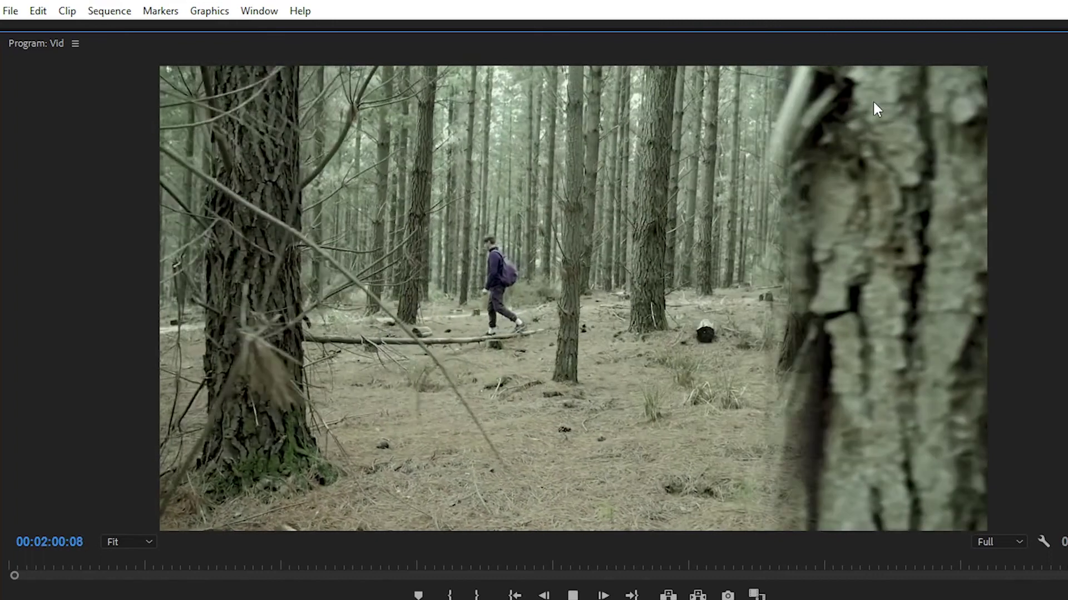
{"action": "key", "text": "space"}
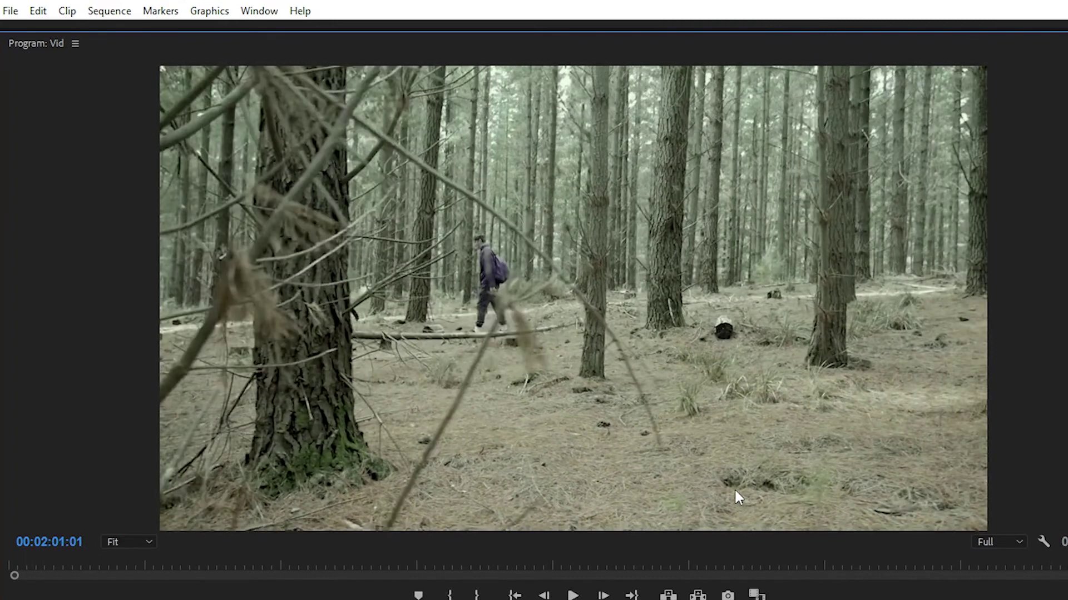
{"action": "key", "text": "grave"}
{"action": "left_click_drag", "start_coordinate": [545, 383], "coordinate": [511, 370]}
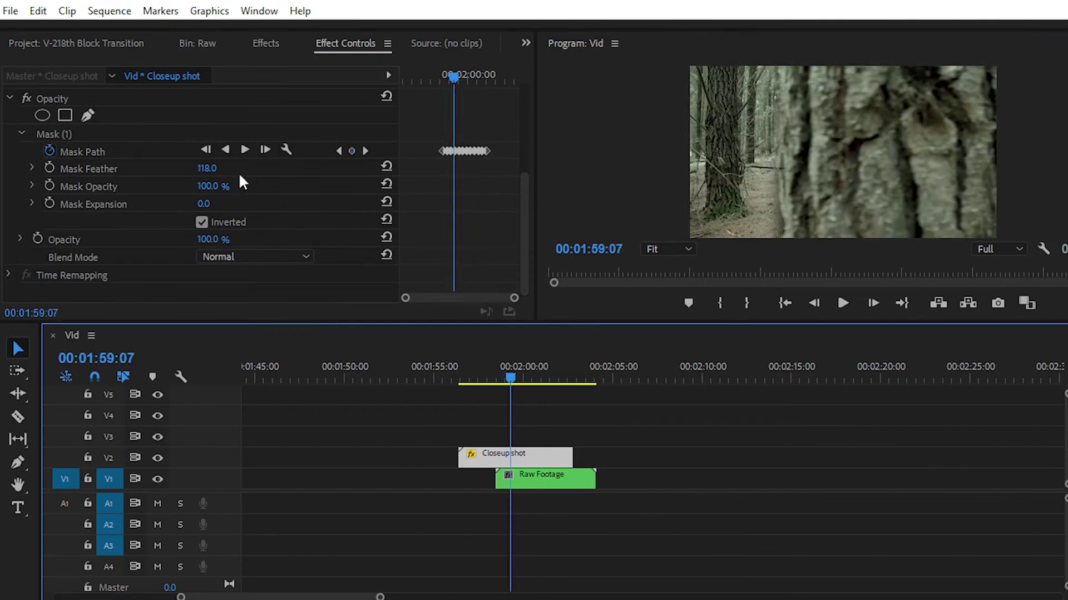
Lower the mask feather to 37.0 and play the finished wipe from Closeup shot's start.
{"action": "left_click_drag", "start_coordinate": [208, 169], "coordinate": [163, 169]}
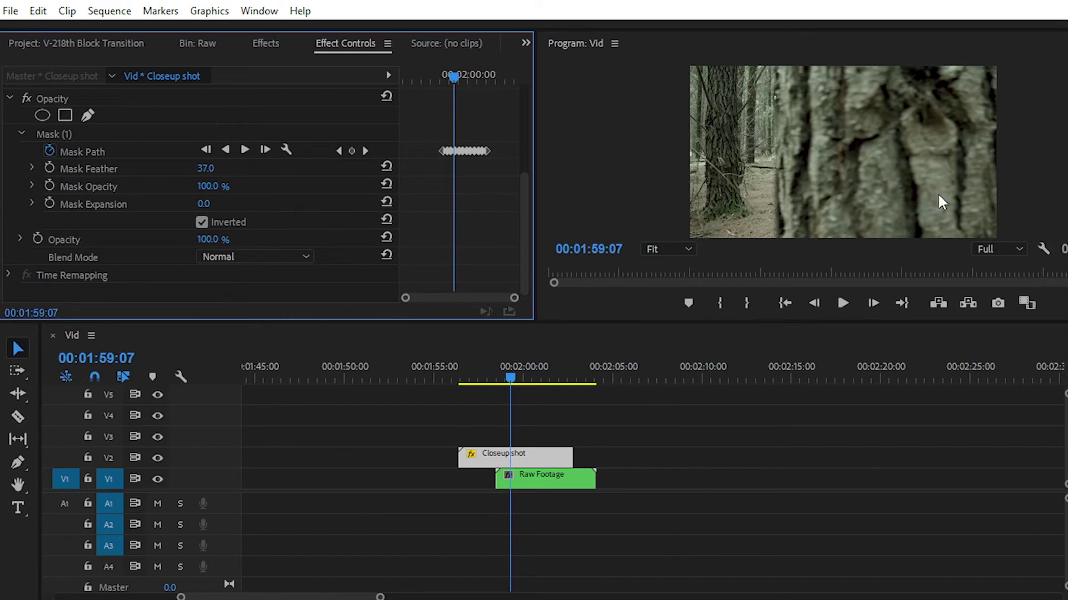
{"action": "left_click_drag", "start_coordinate": [479, 384], "coordinate": [460, 383]}
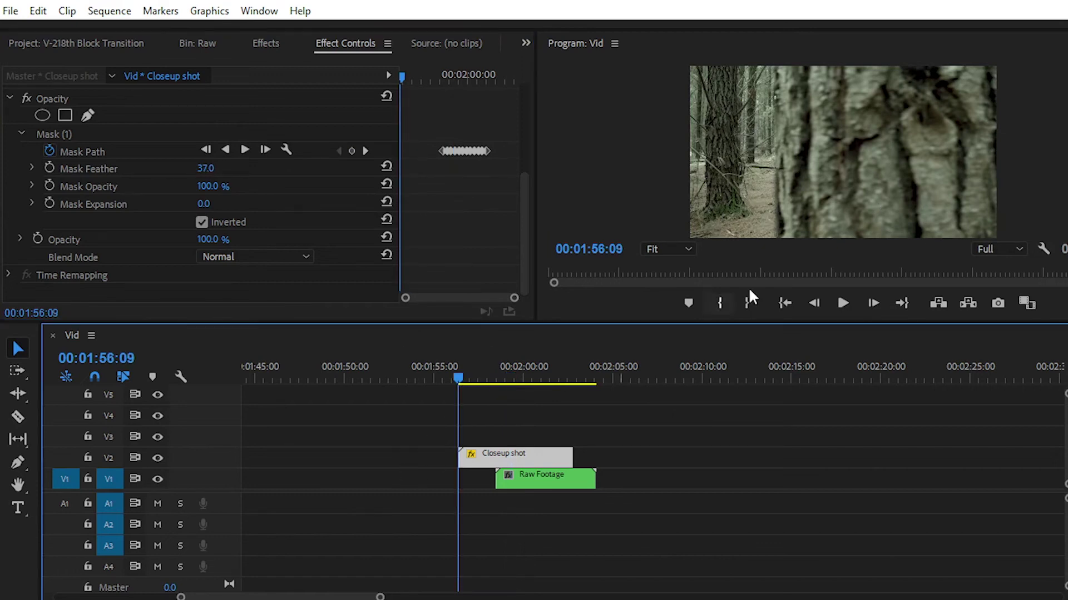
{"action": "key", "text": "space"}
{"action": "key", "text": "space"}
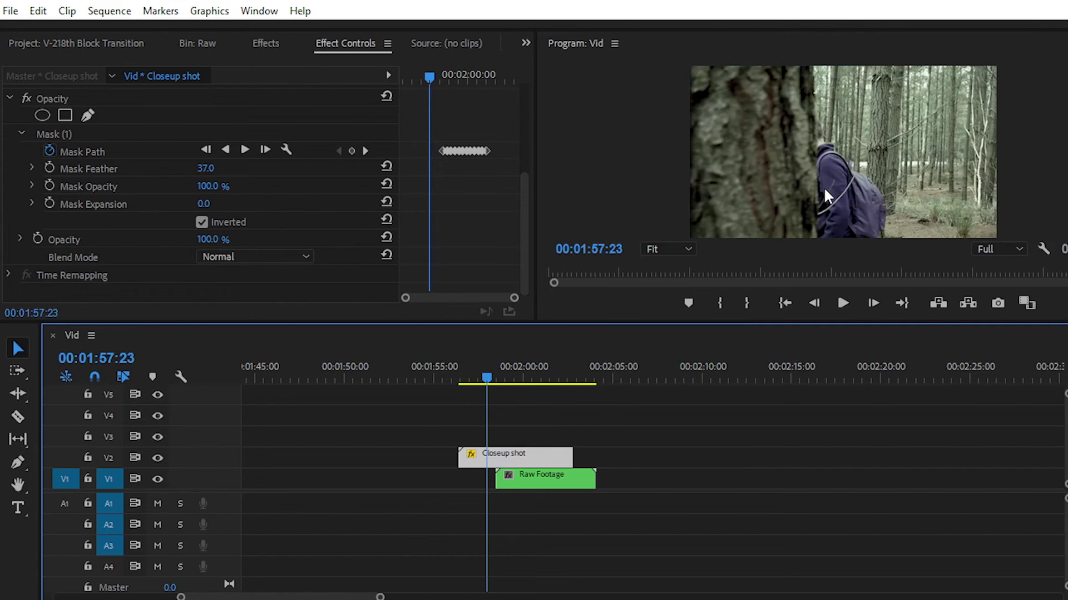
{"action": "key", "text": "space"}
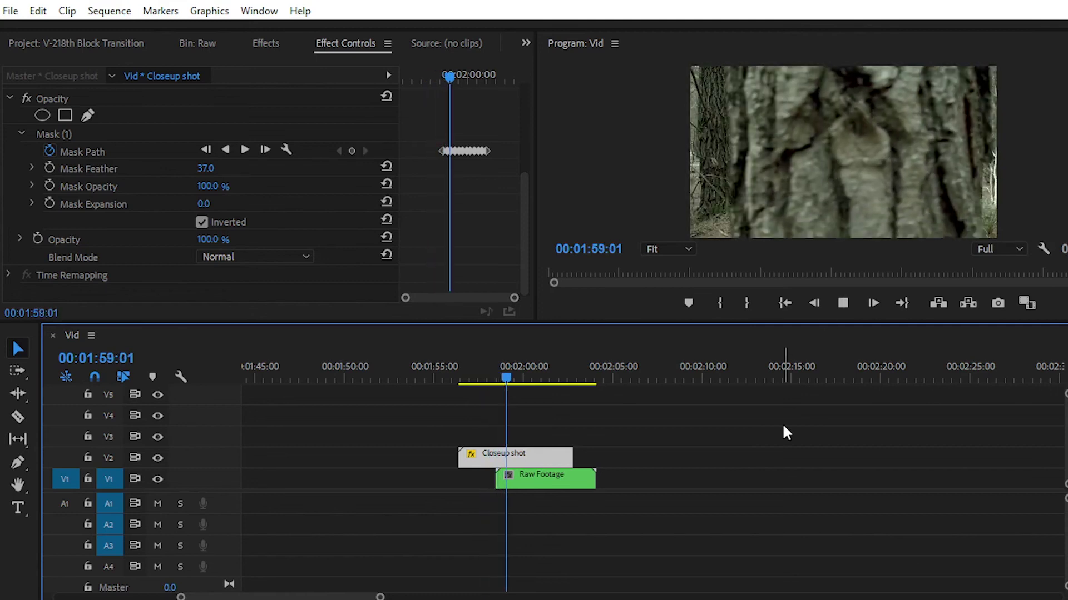
{"action": "key", "text": "space"}
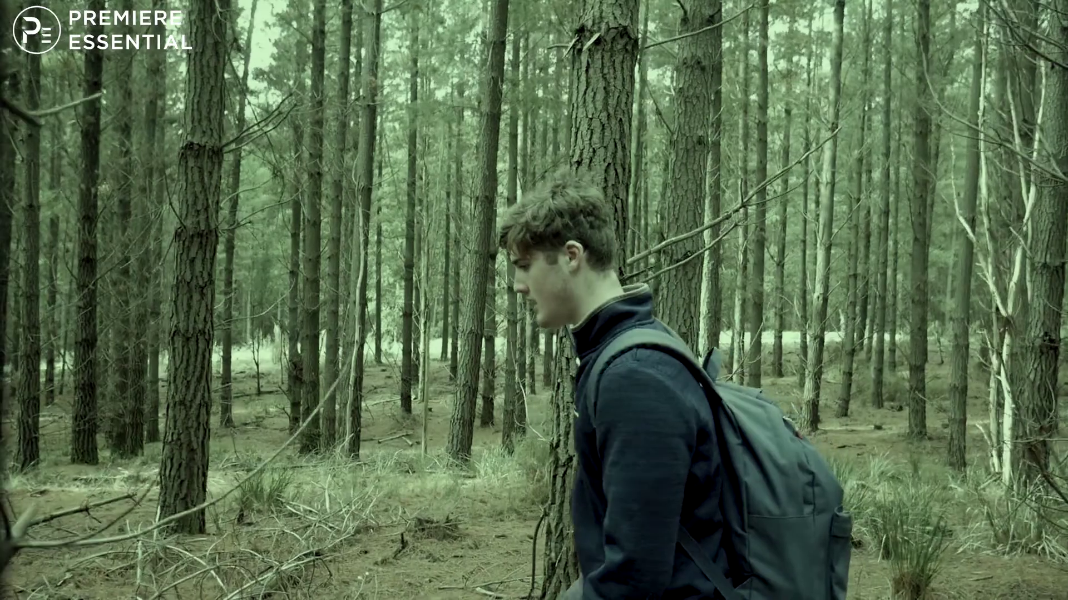